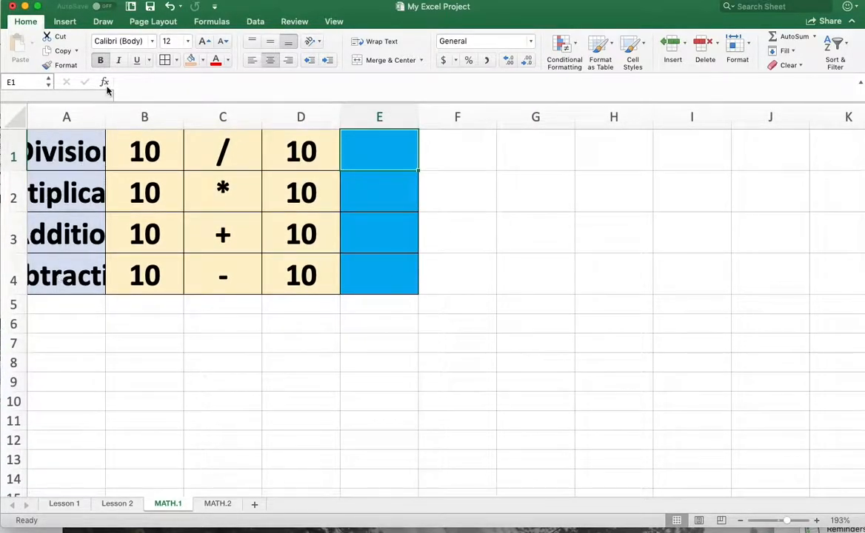
Widen column A to fit its operation labels and select the division sign's cell.
{"action": "double_click", "coordinate": [105, 111]}
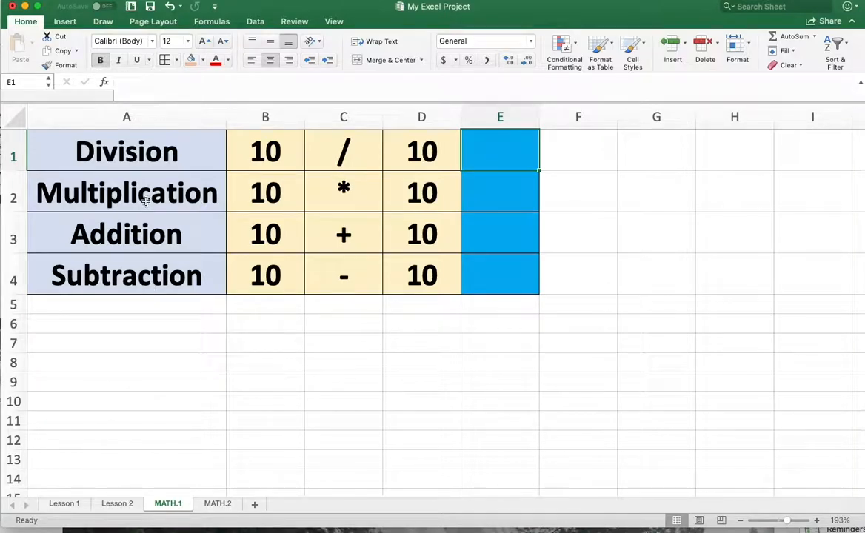
{"action": "left_click", "coordinate": [135, 157]}
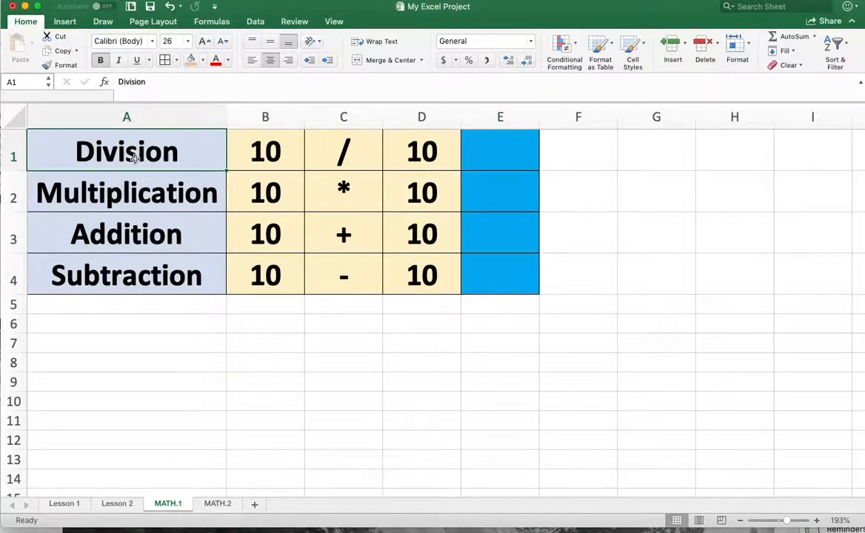
{"action": "left_click", "coordinate": [342, 154]}
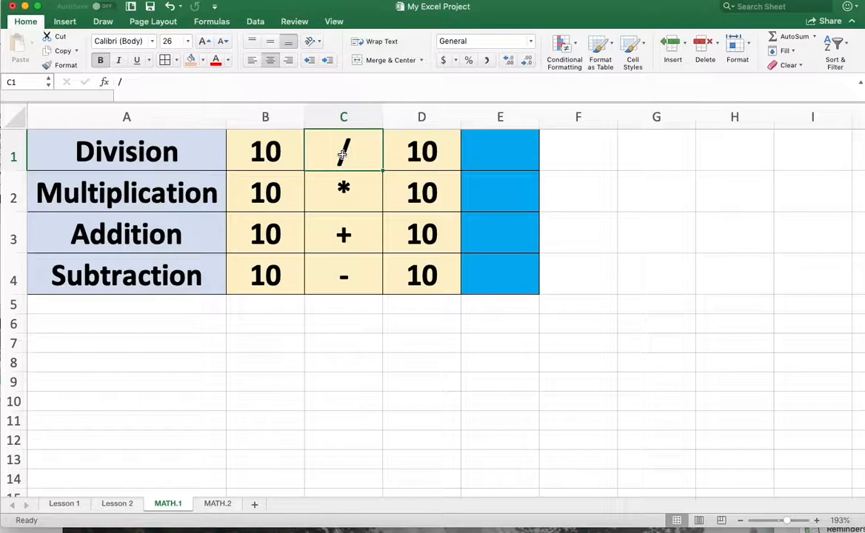
Try out the division sign / in F1 and the multiplication sign * in F2, clearing each entry.
{"action": "left_click", "coordinate": [579, 146]}
{"action": "type", "text": "/"}
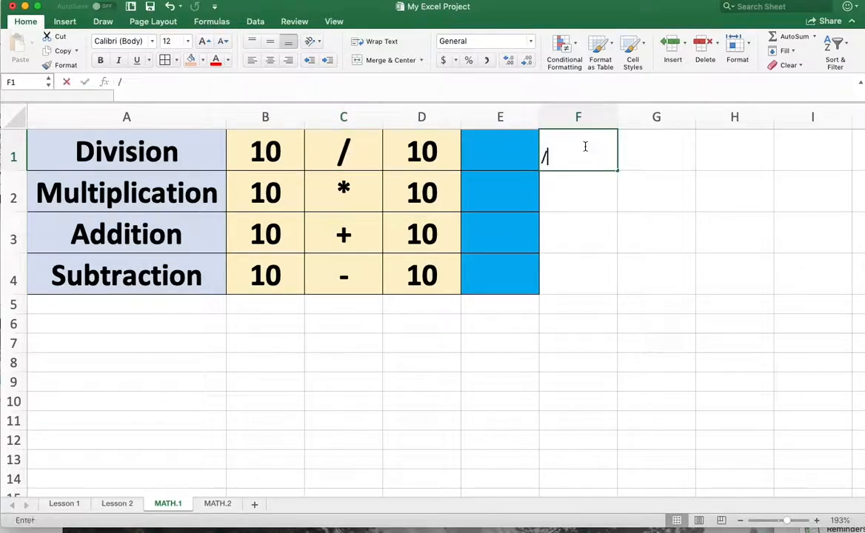
{"action": "key", "text": "BackSpace"}
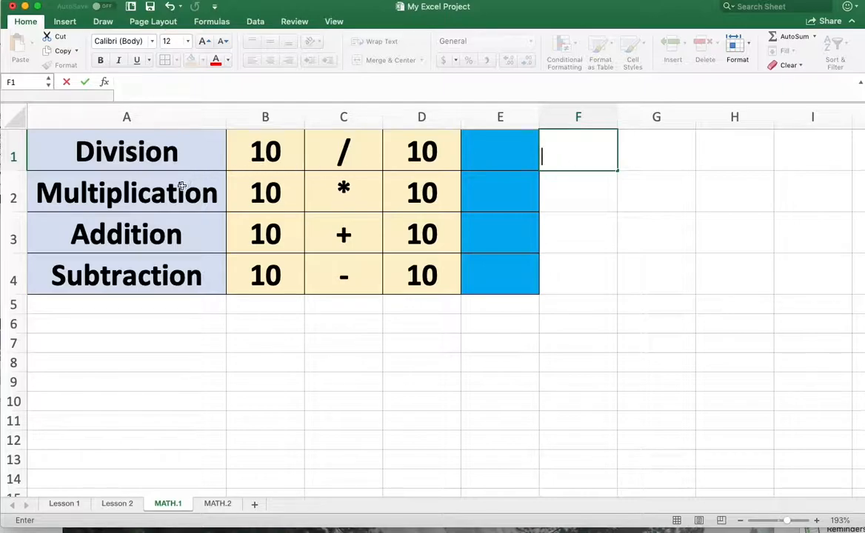
{"action": "left_click", "coordinate": [344, 195]}
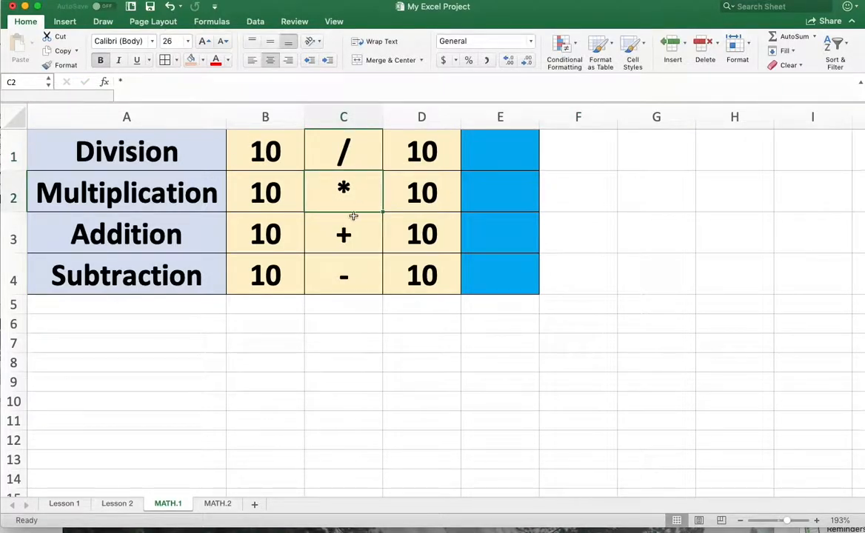
{"action": "left_click", "coordinate": [603, 193]}
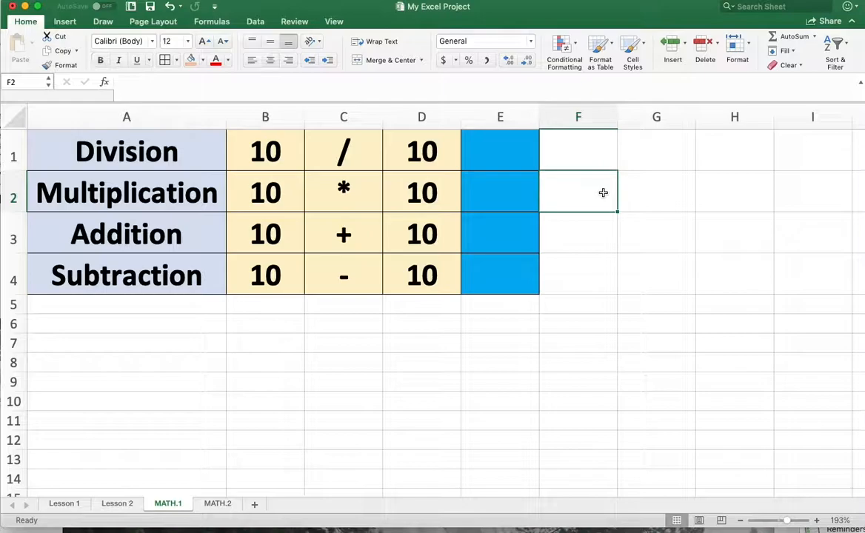
{"action": "type", "text": "*"}
{"action": "key", "text": "BackSpace"}
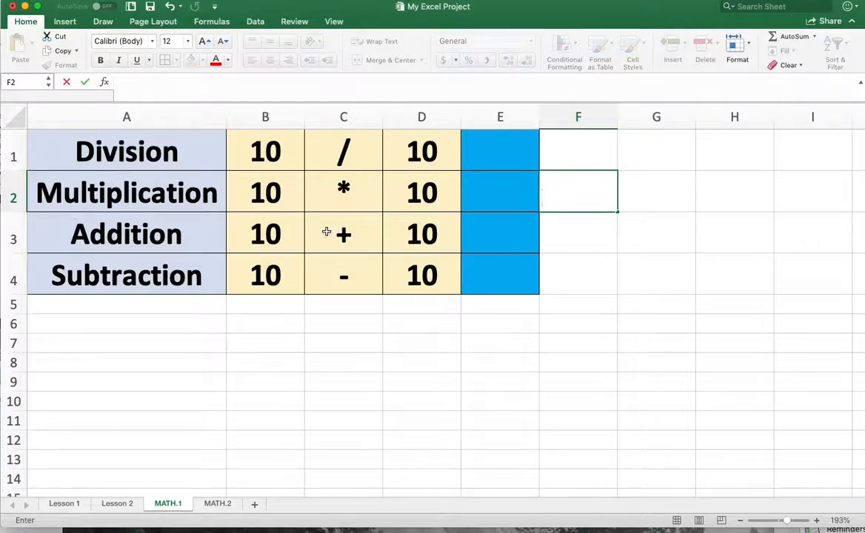
Try out the plus sign + in F3 and the minus sign - in F4, clearing each entry.
{"action": "left_click", "coordinate": [564, 222]}
{"action": "type", "text": "="}
{"action": "key", "text": "BackSpace"}
{"action": "type", "text": "+"}
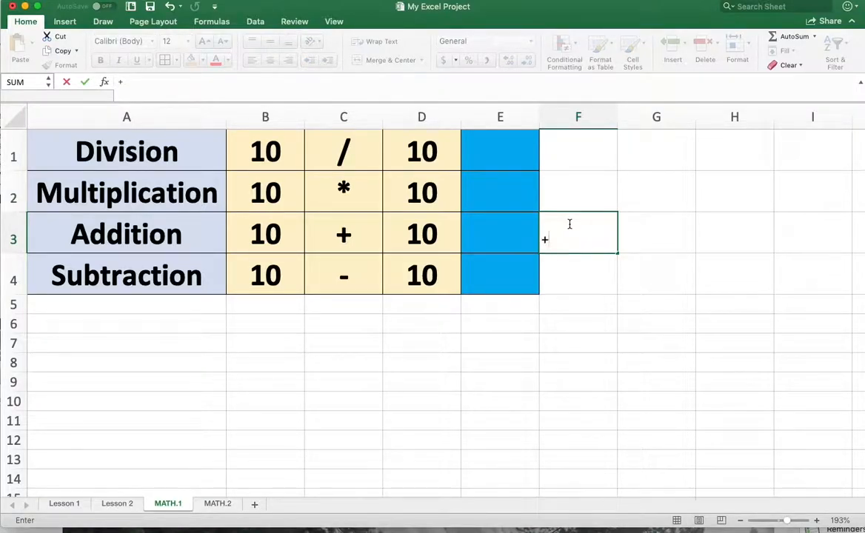
{"action": "key", "text": "BackSpace"}
{"action": "type", "text": "="}
{"action": "key", "text": "BackSpace"}
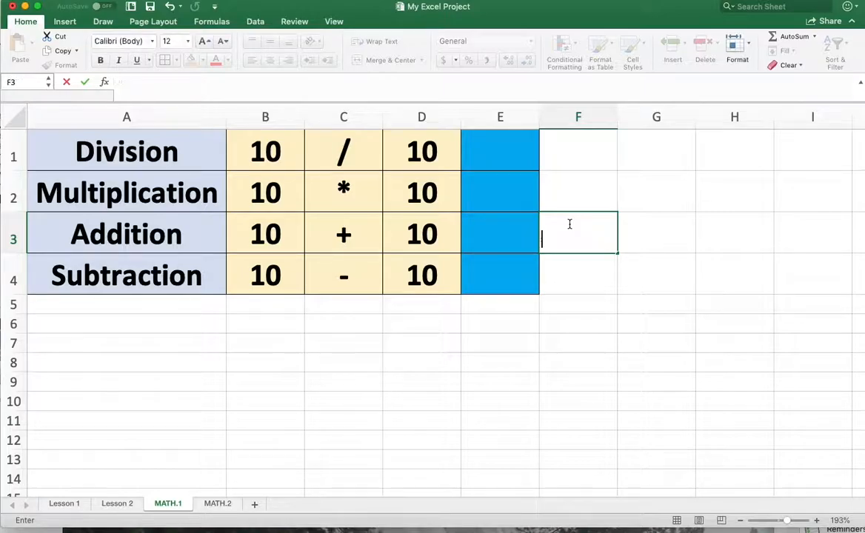
{"action": "left_click", "coordinate": [608, 280]}
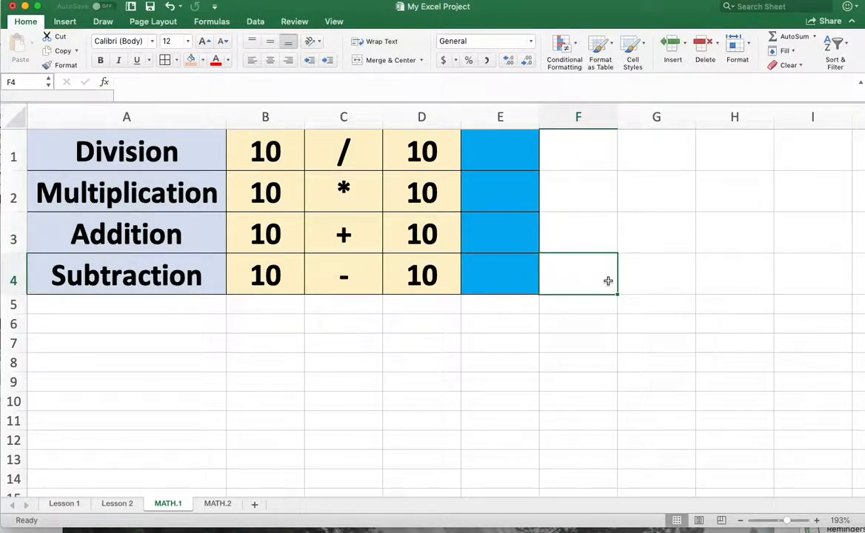
{"action": "double_click", "coordinate": [607, 281]}
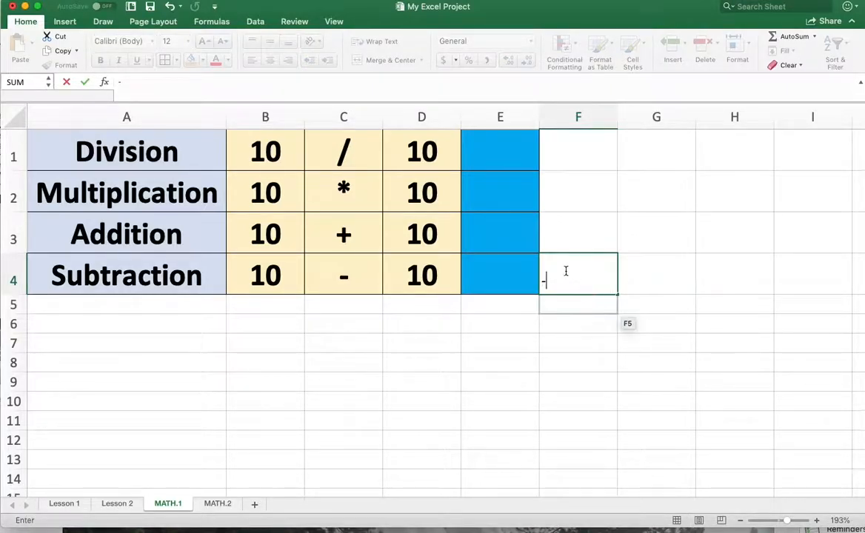
{"action": "key", "text": "BackSpace"}
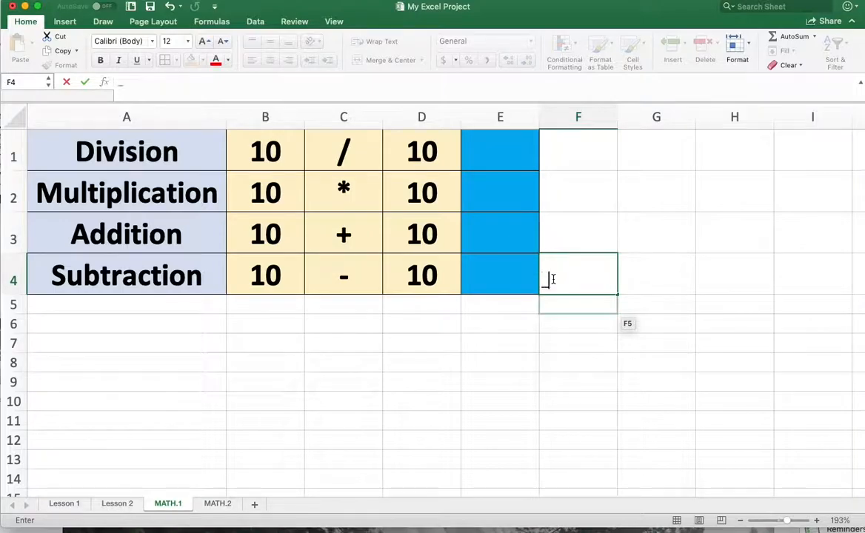
{"action": "type", "text": "-"}
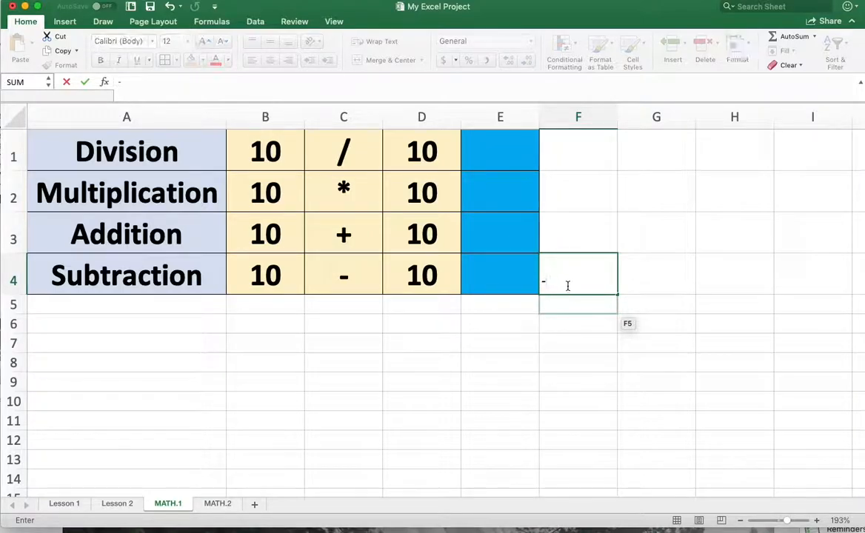
{"action": "key", "text": "BackSpace"}
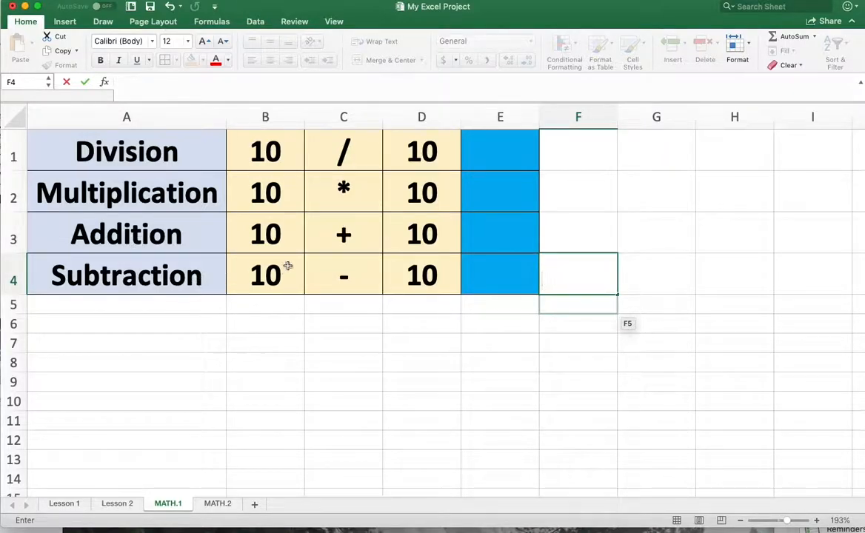
Enter the formula =B1/D1 in cell E1 to divide the two numbers of the Division row.
{"action": "left_click", "coordinate": [505, 159]}
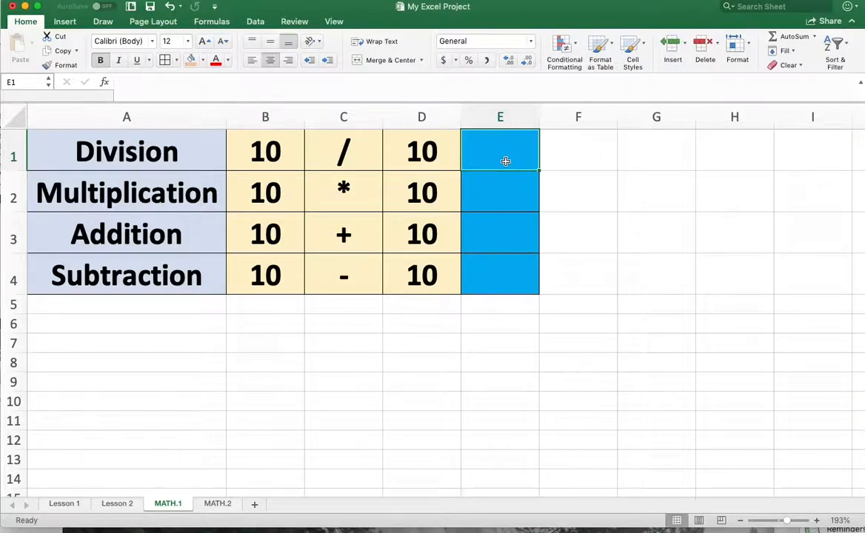
{"action": "scroll", "coordinate": [506, 162], "scroll_direction": "up", "scroll_amount": 5}
{"action": "scroll", "coordinate": [505, 162], "scroll_direction": "left", "scroll_amount": 3}
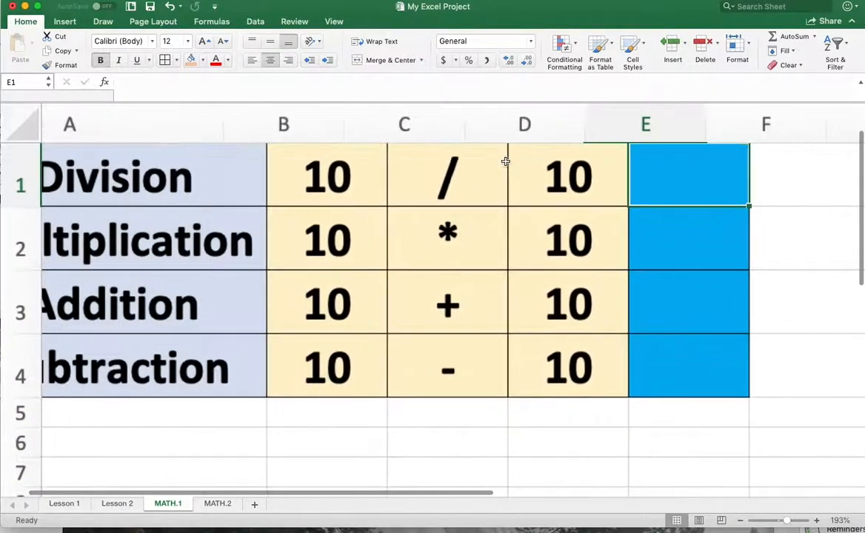
{"action": "scroll", "coordinate": [505, 162], "scroll_direction": "left", "scroll_amount": 3}
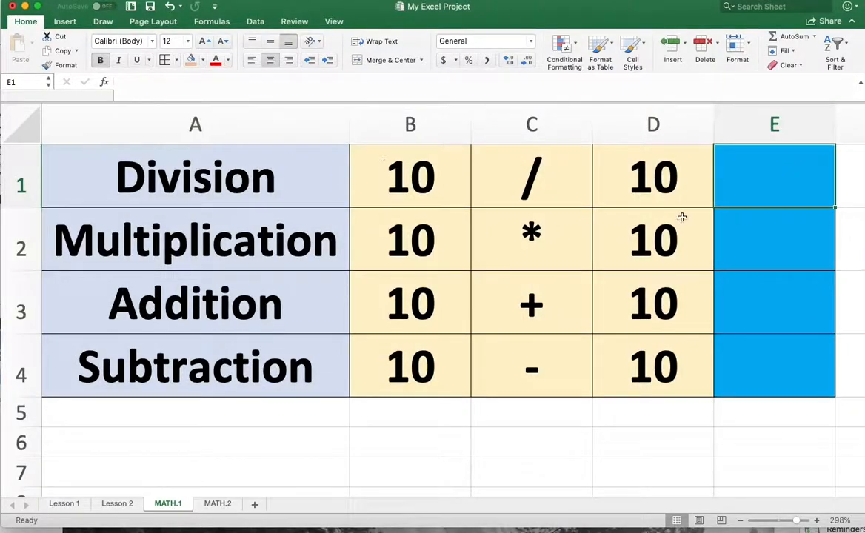
{"action": "double_click", "coordinate": [772, 167]}
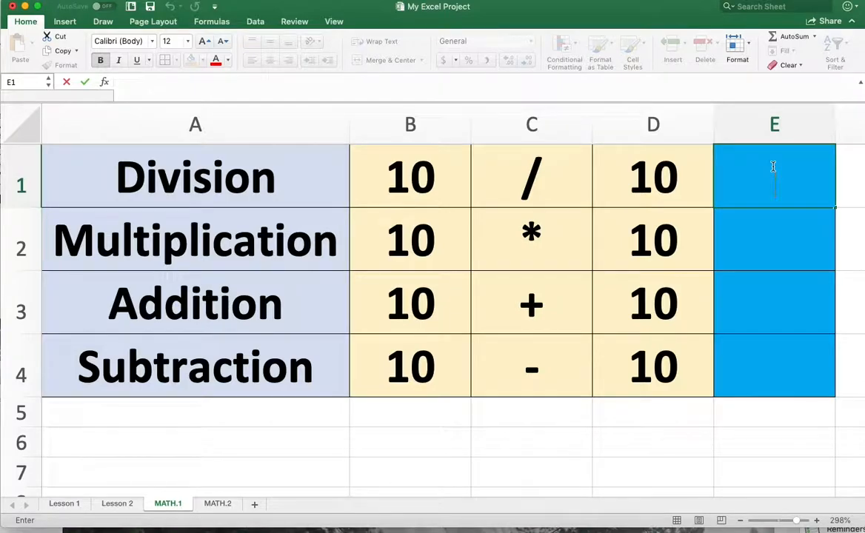
{"action": "type", "text": "="}
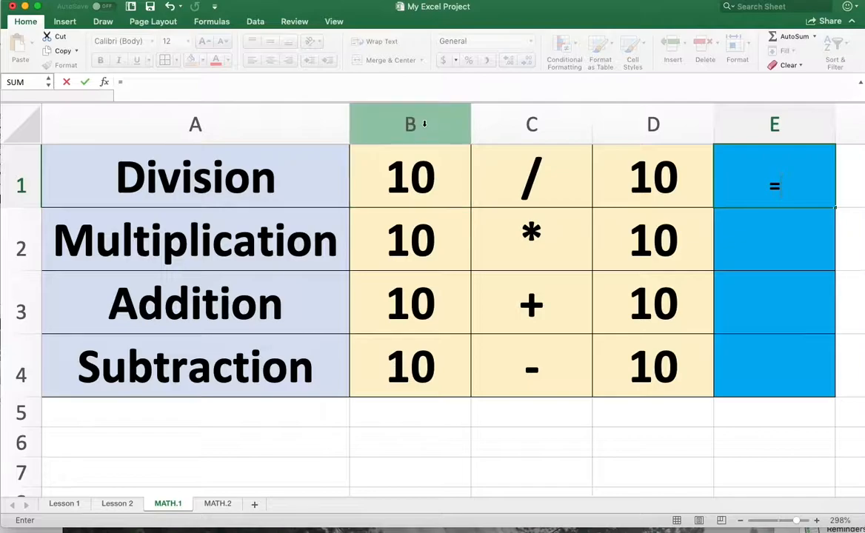
{"action": "left_click", "coordinate": [395, 187]}
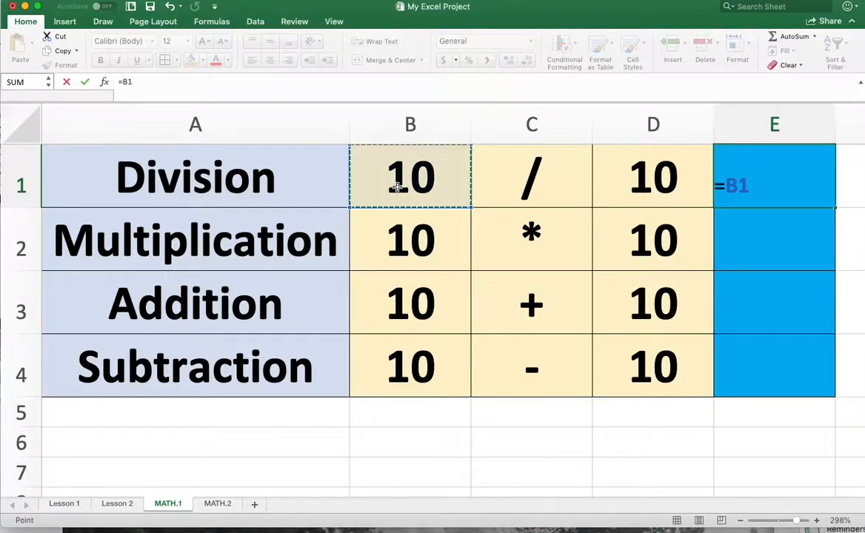
{"action": "type", "text": "/"}
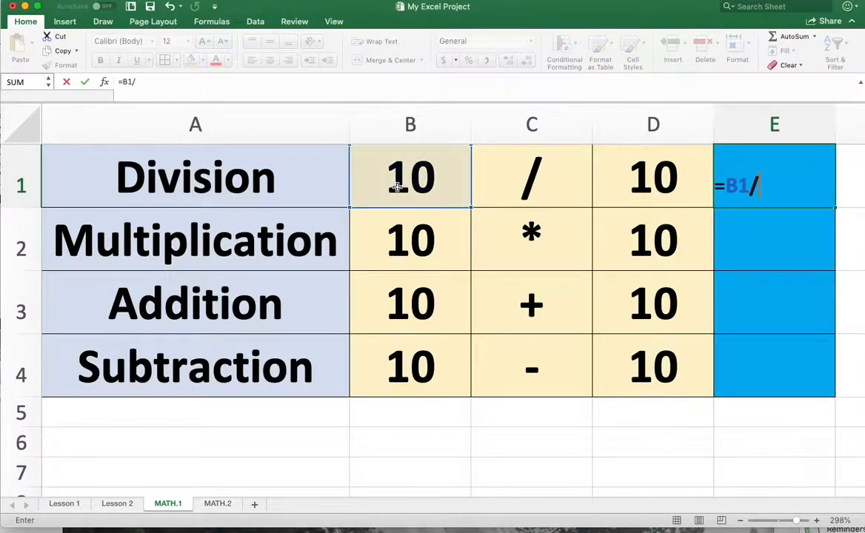
{"action": "left_click", "coordinate": [663, 185]}
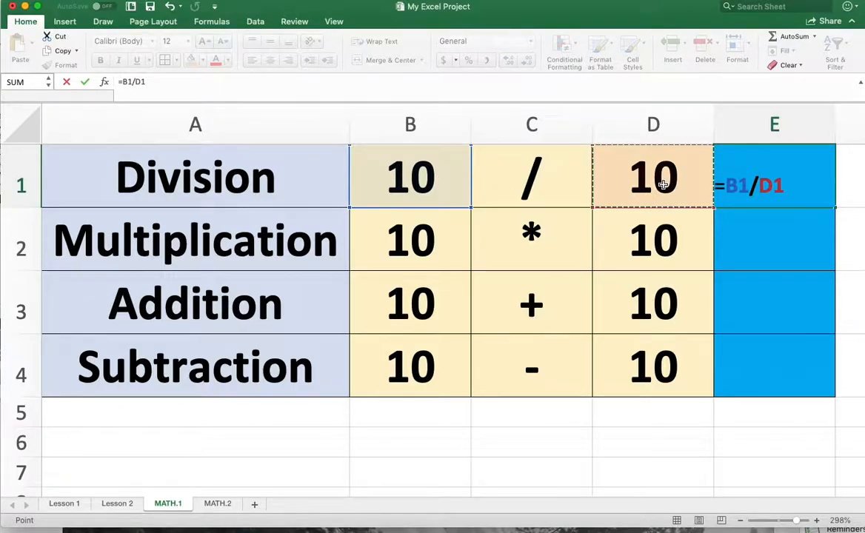
{"action": "key", "text": "Return"}
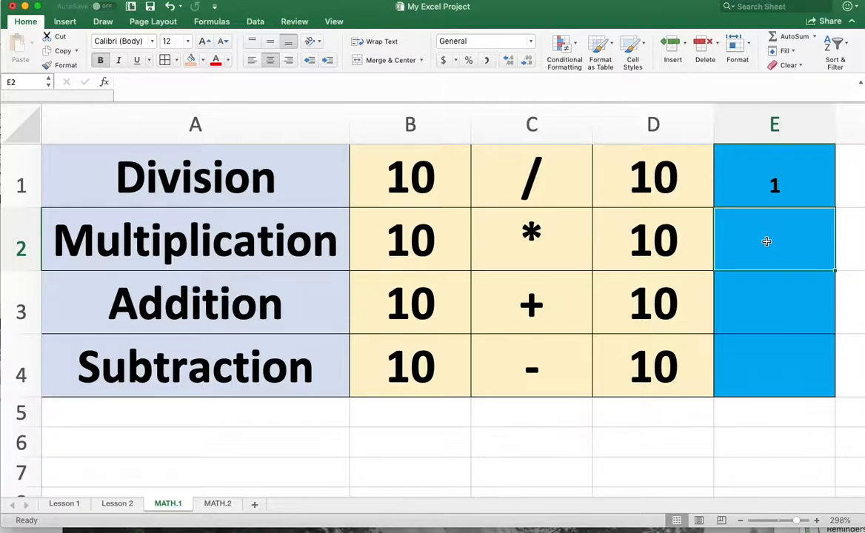
Enter the formula =B2*D2 in cell E2 to multiply the two numbers of the Multiplication row.
{"action": "type", "text": "="}
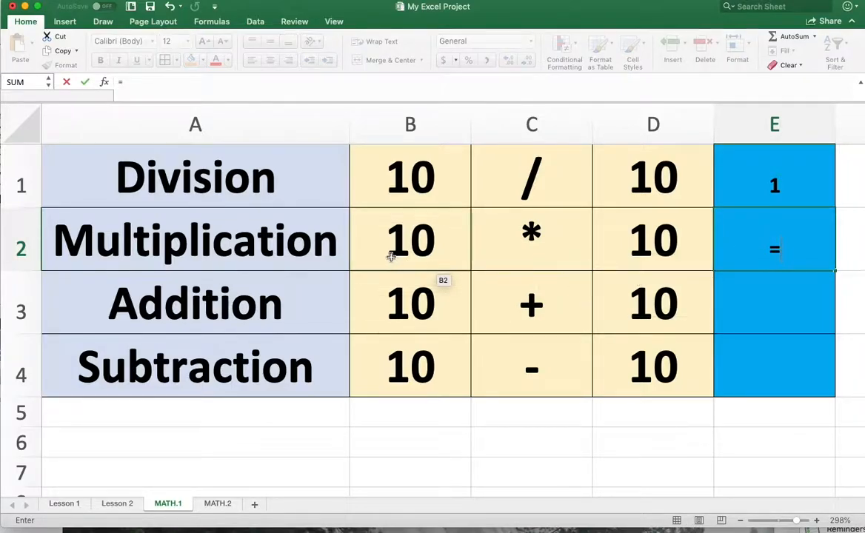
{"action": "left_click", "coordinate": [391, 256]}
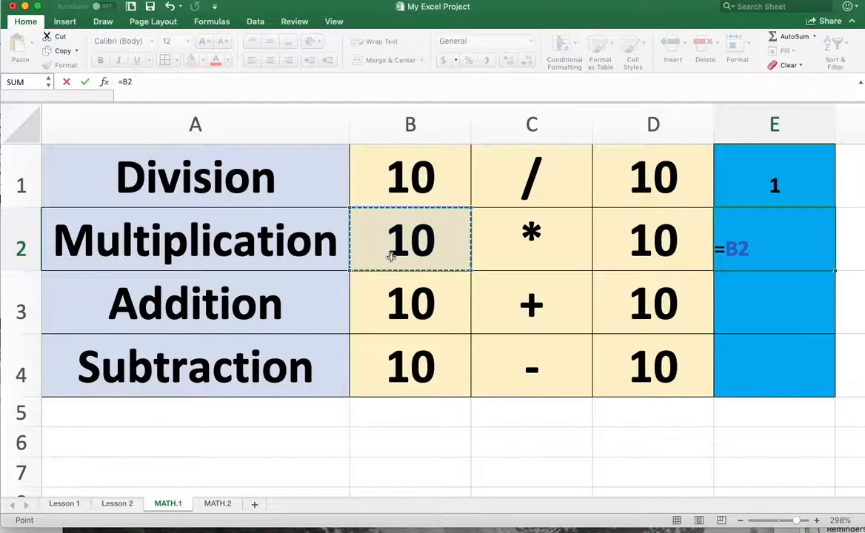
{"action": "type", "text": "*"}
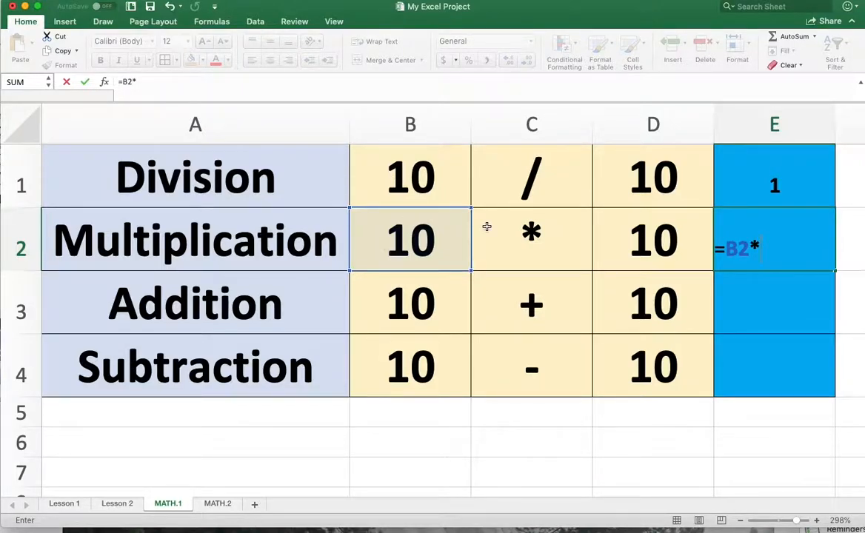
{"action": "left_click", "coordinate": [654, 254]}
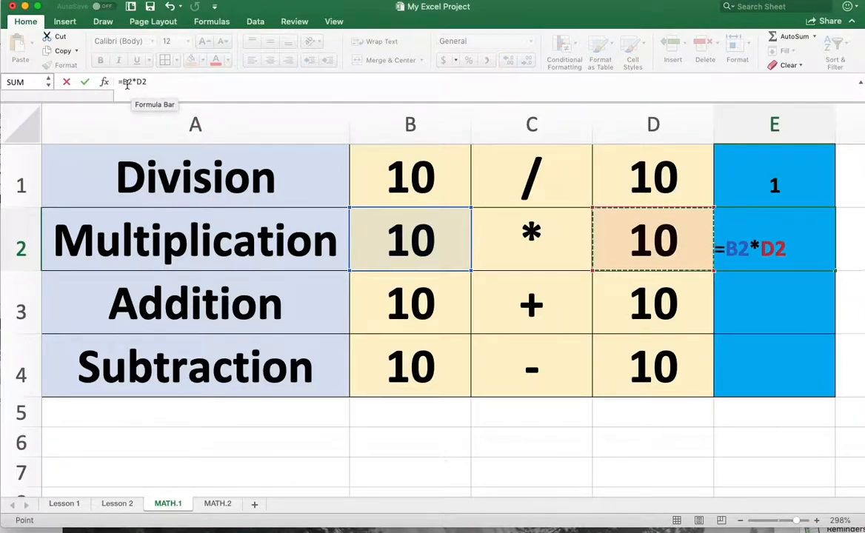
{"action": "left_click", "coordinate": [86, 82]}
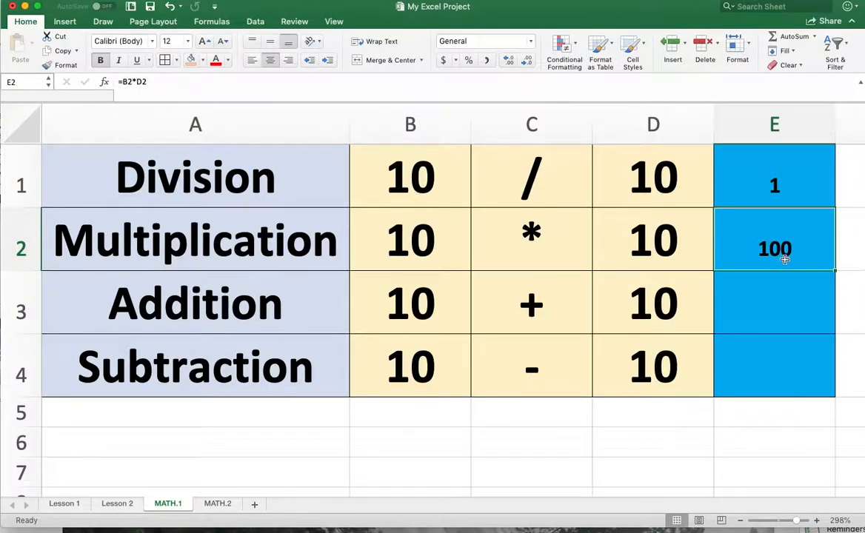
Enter the formula =b3+d3 in cell E3 to add the two numbers of the Addition row.
{"action": "left_click", "coordinate": [765, 305]}
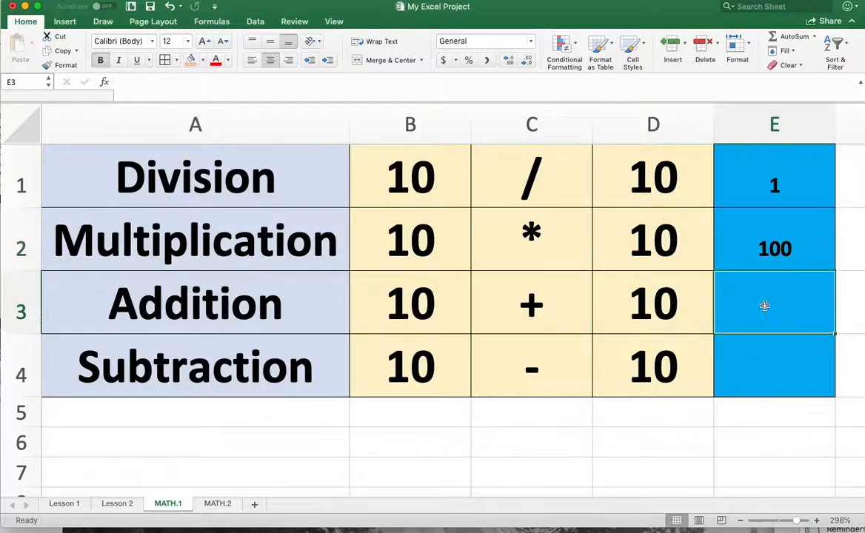
{"action": "type", "text": "="}
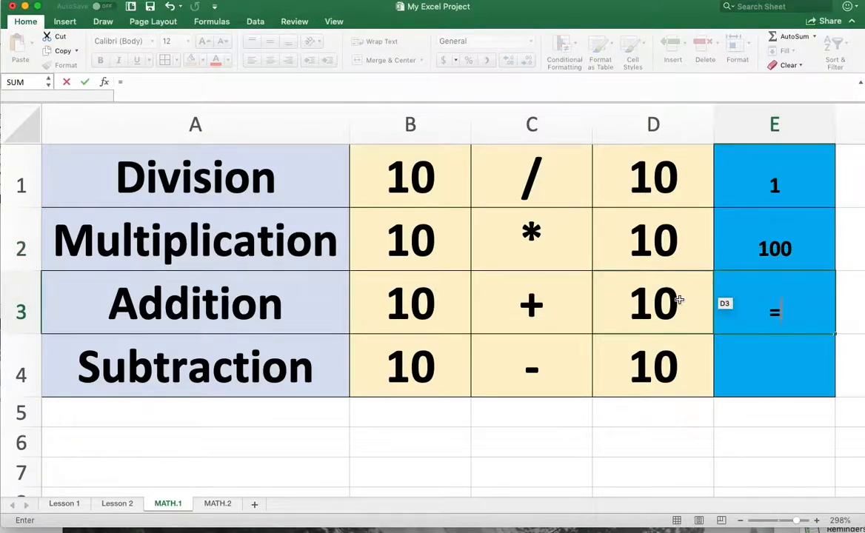
{"action": "type", "text": "b3"}
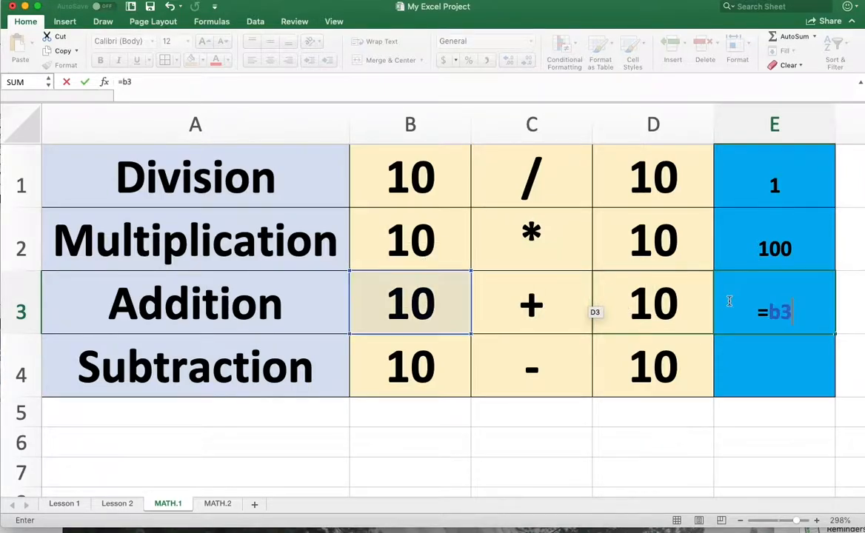
{"action": "type", "text": "+d3"}
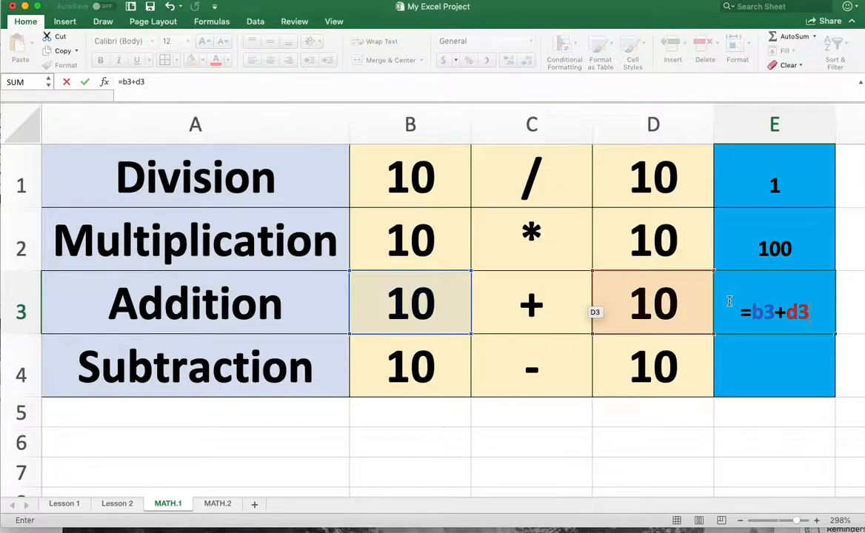
{"action": "key", "text": "Return"}
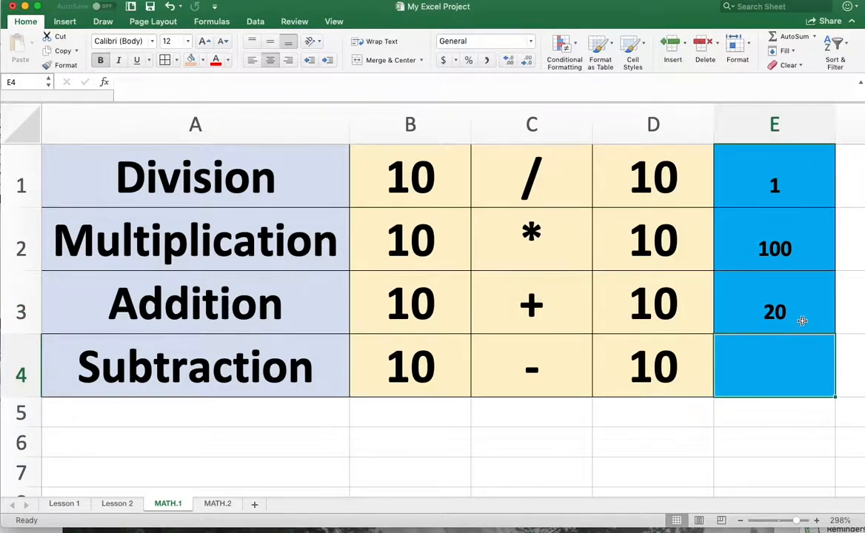
Enter the formula =B4-D4 in cell E4 to subtract the two numbers of the Subtraction row.
{"action": "type", "text": "="}
{"action": "left_click", "coordinate": [466, 356]}
{"action": "type", "text": "-"}
{"action": "left_click", "coordinate": [628, 360]}
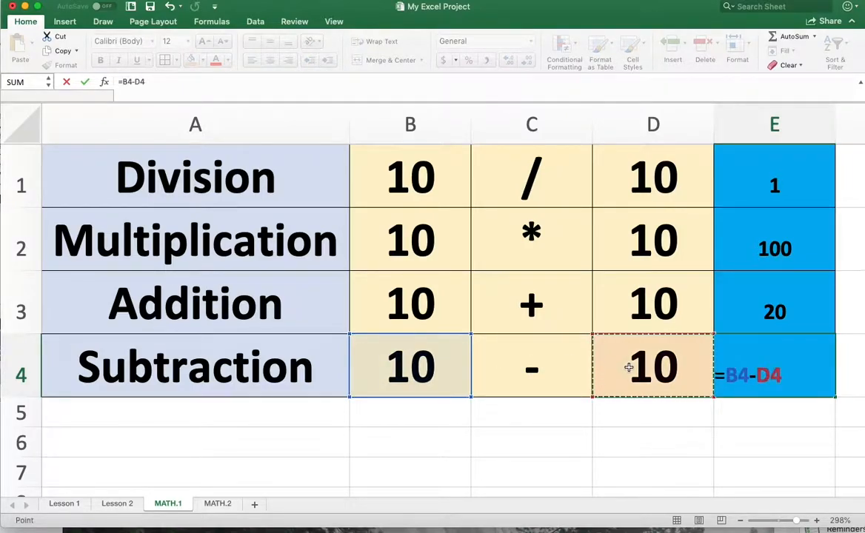
{"action": "key", "text": "Return"}
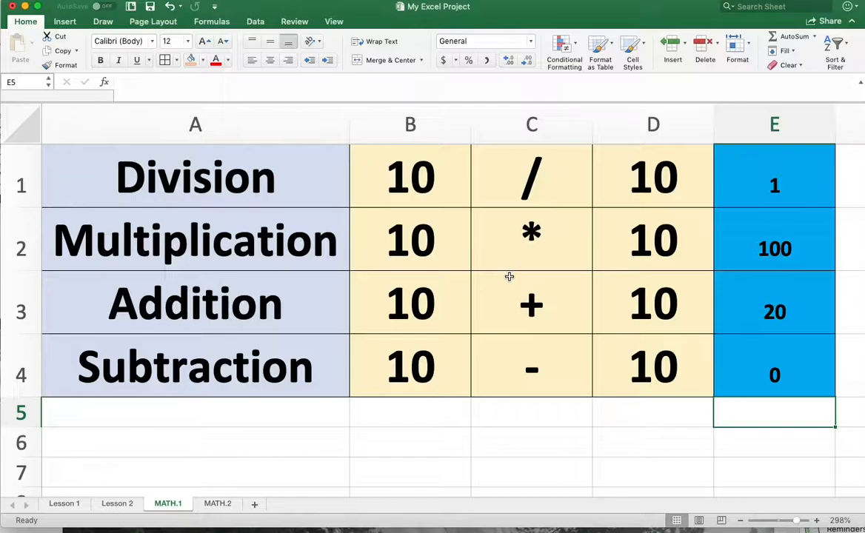
Check the formulas behind the results in cells E1 through E4.
{"action": "left_click", "coordinate": [787, 190]}
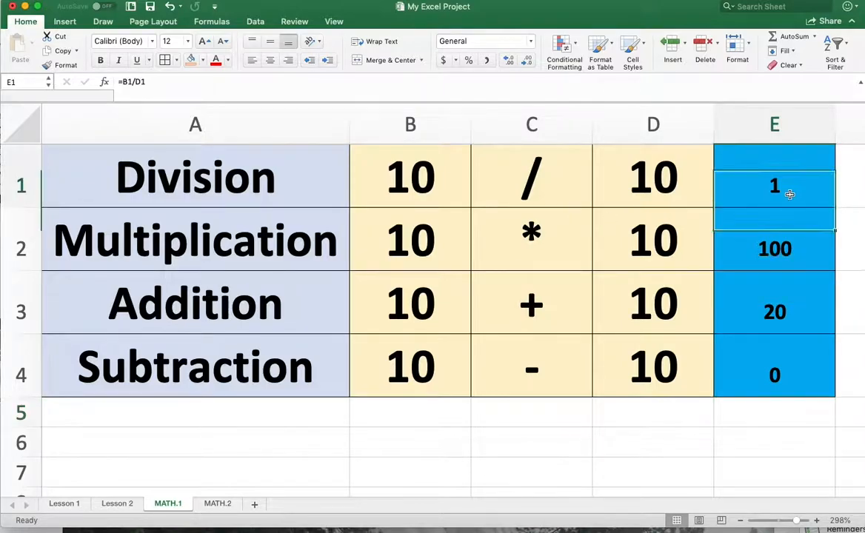
{"action": "left_click", "coordinate": [783, 243]}
{"action": "left_click", "coordinate": [783, 304]}
{"action": "left_click", "coordinate": [781, 348]}
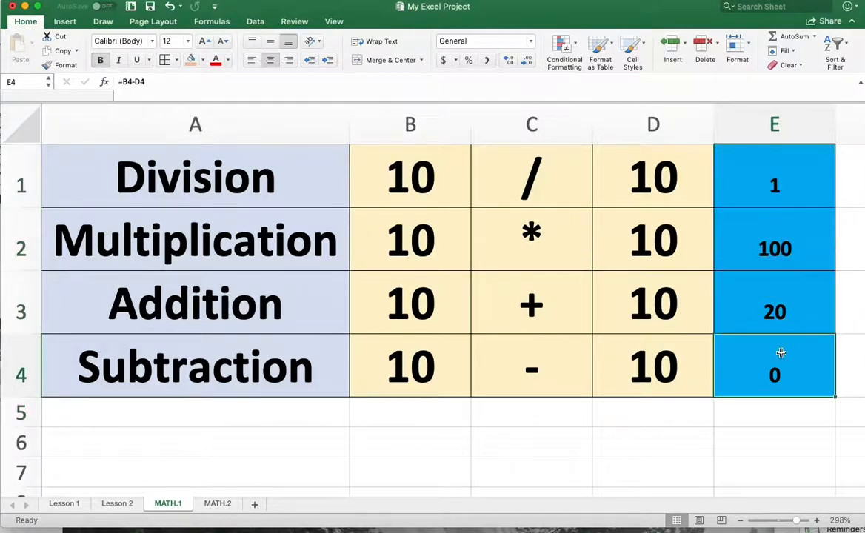
Change the first number of the Division row in B1 to 7, and extend that entry to 700.
{"action": "left_click", "coordinate": [420, 172]}
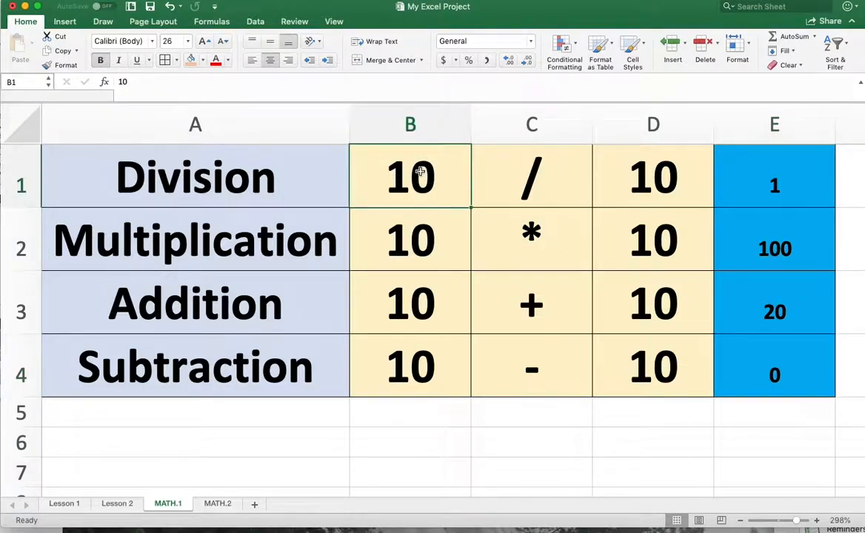
{"action": "type", "text": "7"}
{"action": "key", "text": "Return"}
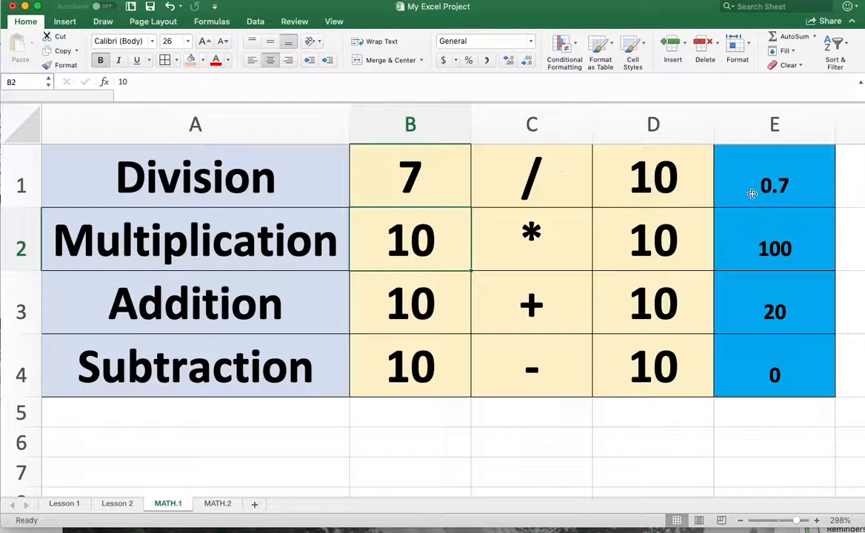
{"action": "left_click", "coordinate": [456, 183]}
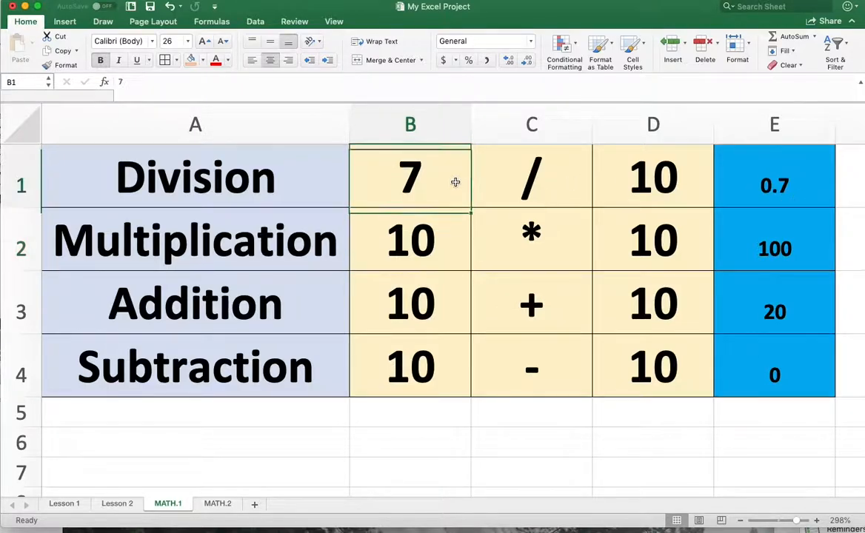
{"action": "double_click", "coordinate": [455, 182]}
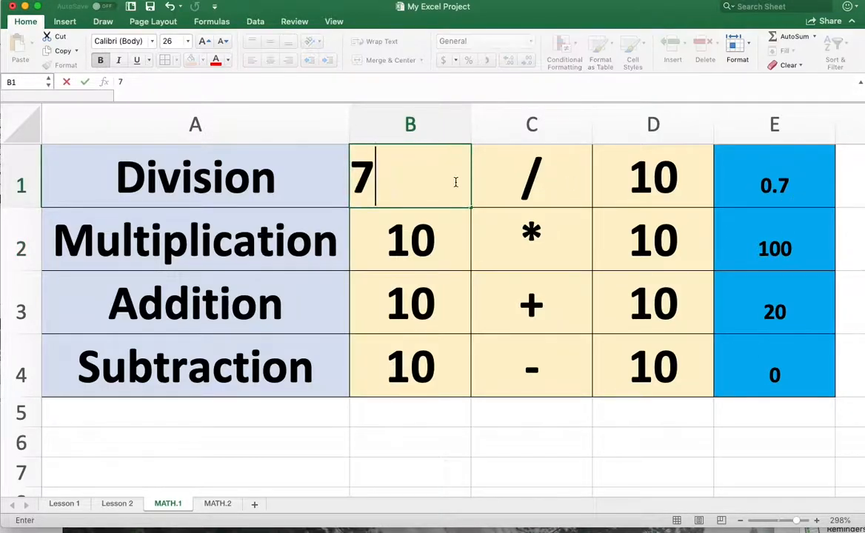
{"action": "type", "text": "00"}
{"action": "key", "text": "Return"}
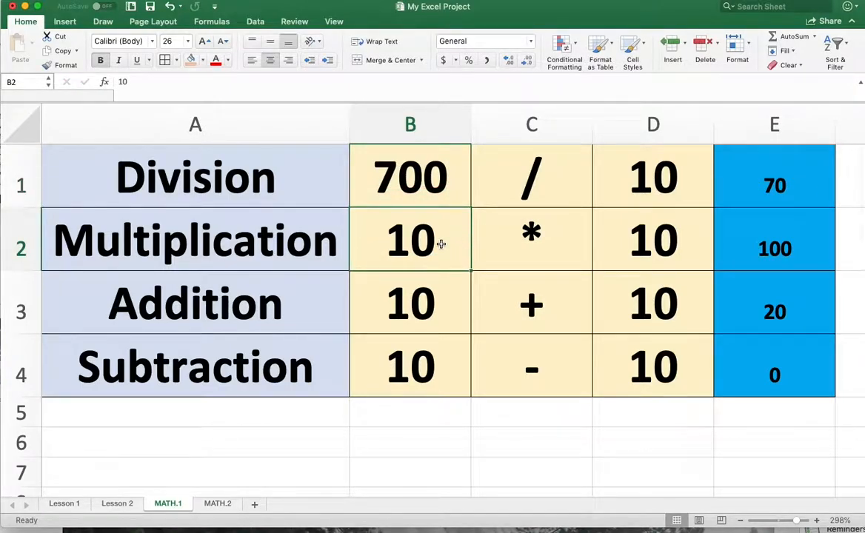
Set both numbers of the Multiplication row, B2 and D2, to 8.
{"action": "type", "text": "8"}
{"action": "left_click", "coordinate": [625, 236]}
{"action": "double_click", "coordinate": [626, 236]}
{"action": "type", "text": "8"}
{"action": "key", "text": "Return"}
Set both numbers of the Addition row, B3 and D3, to 6.
{"action": "left_click", "coordinate": [416, 300]}
{"action": "type", "text": "6"}
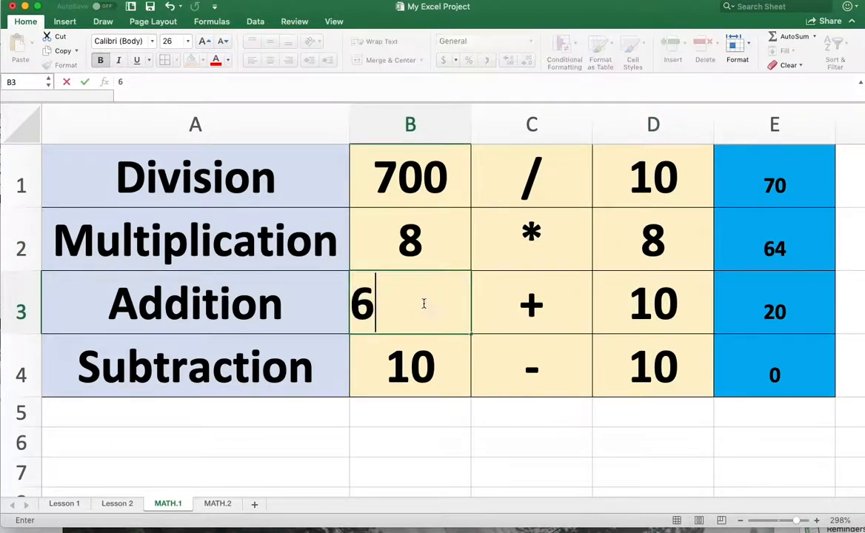
{"action": "left_click", "coordinate": [659, 297]}
{"action": "type", "text": "6"}
{"action": "key", "text": "Return"}
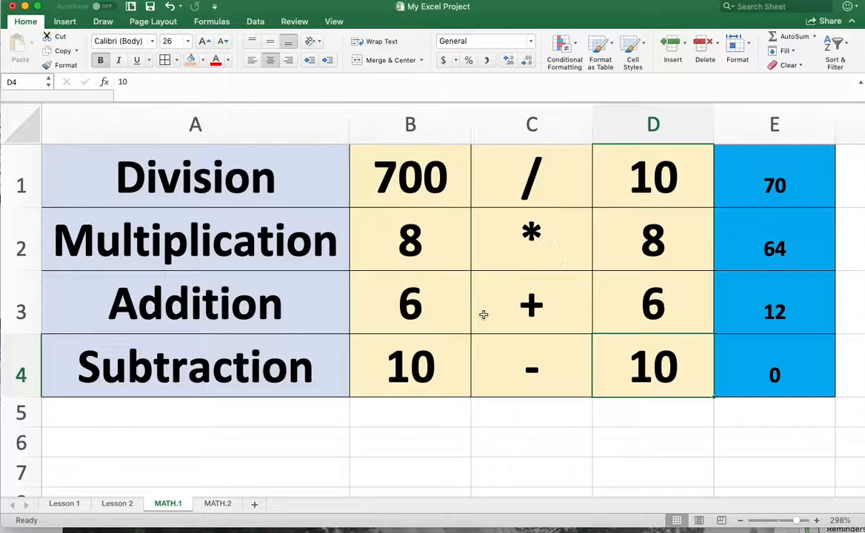
Change the second number of the Subtraction row in D4 to 4.
{"action": "double_click", "coordinate": [618, 368]}
{"action": "type", "text": "4"}
{"action": "key", "text": "Return"}
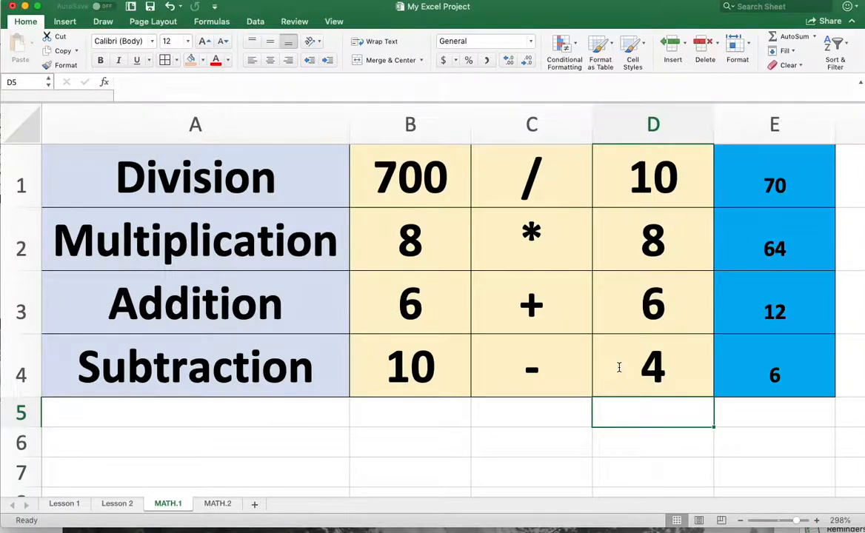
Select the result cells from E4 up to E1 to review the recalculated answers.
{"action": "left_click", "coordinate": [786, 379]}
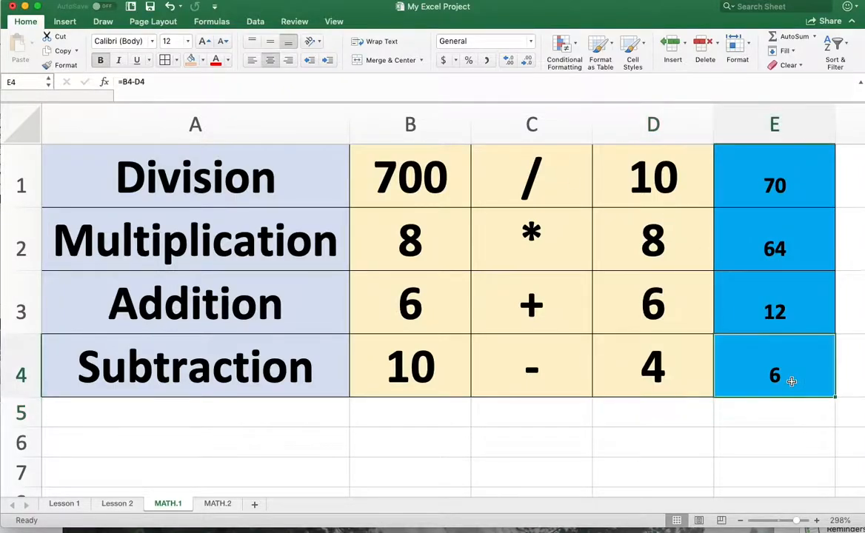
{"action": "key", "text": "shift+Up"}
{"action": "key", "text": "shift+Up"}
{"action": "key", "text": "shift+Up"}
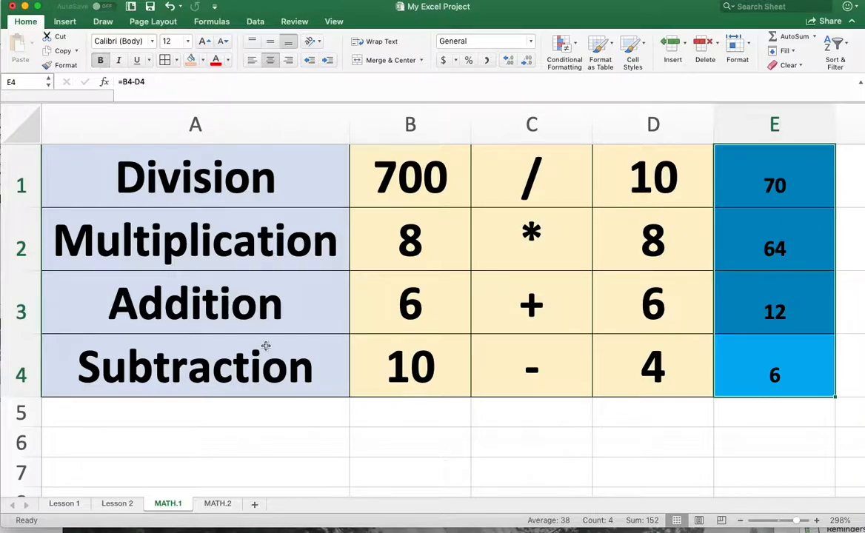
Switch to the MATH.2 sheet and look over the Drone cost cells B4:B12.
{"action": "left_click", "coordinate": [220, 504]}
{"action": "left_click", "coordinate": [222, 321]}
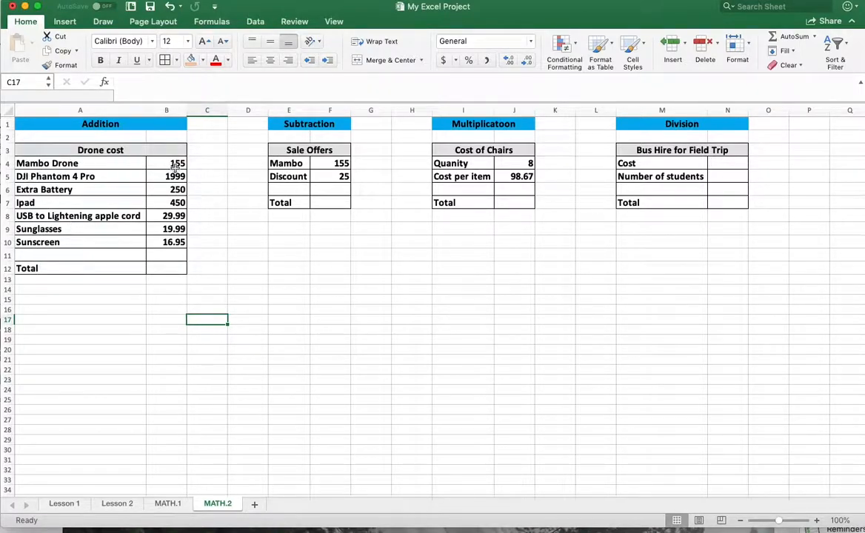
{"action": "left_click_drag", "start_coordinate": [184, 165], "coordinate": [177, 272]}
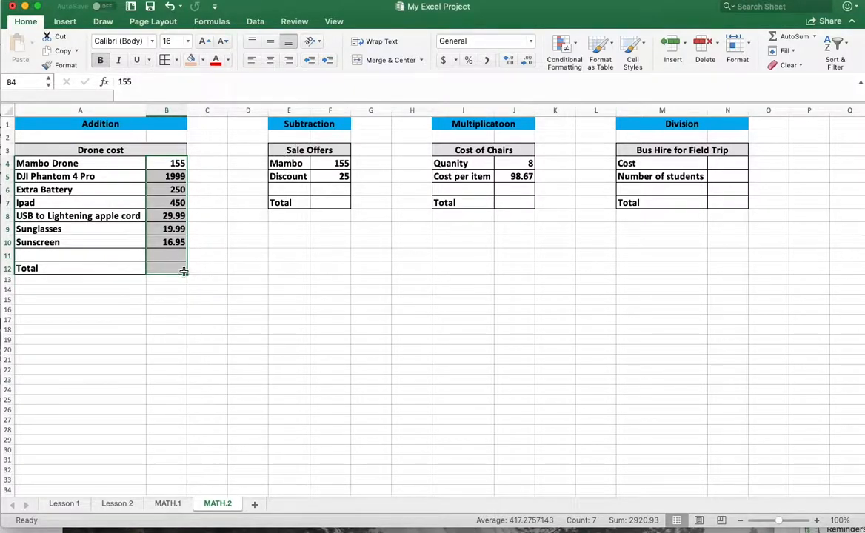
{"action": "left_click", "coordinate": [299, 254]}
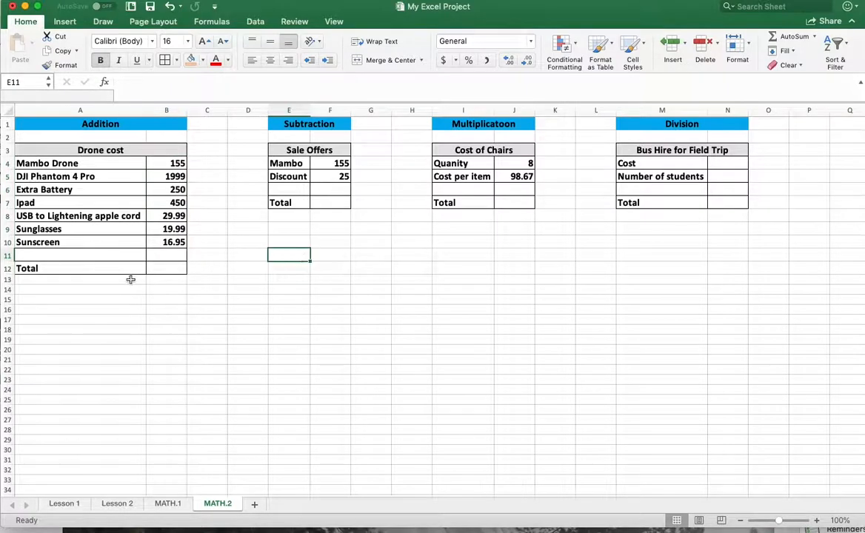
Enter the formula =B4+B5+B7+B6+B8+B9+B10 in the Drone cost Total cell B12.
{"action": "left_click", "coordinate": [164, 270]}
{"action": "type", "text": "="}
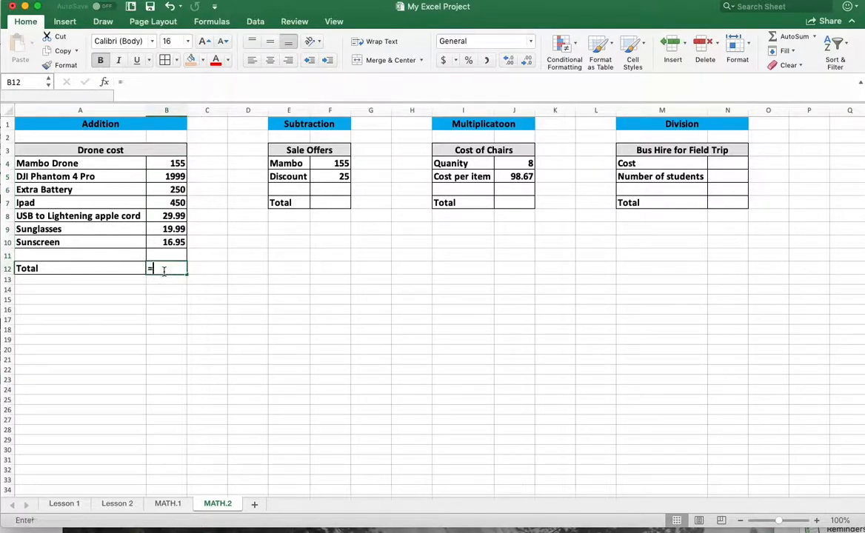
{"action": "left_click", "coordinate": [162, 164]}
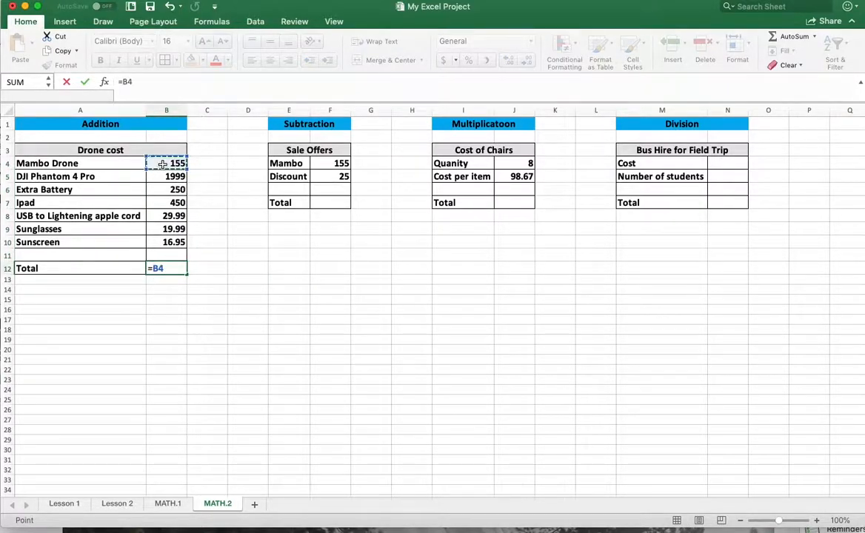
{"action": "type", "text": "+"}
{"action": "left_click", "coordinate": [161, 178]}
{"action": "type", "text": "+"}
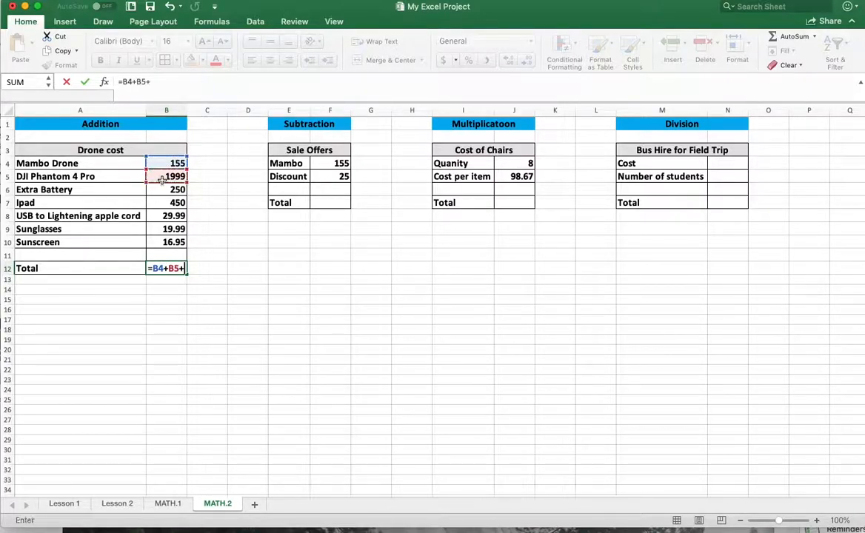
{"action": "left_click", "coordinate": [166, 199]}
{"action": "type", "text": "+"}
{"action": "left_click", "coordinate": [166, 190]}
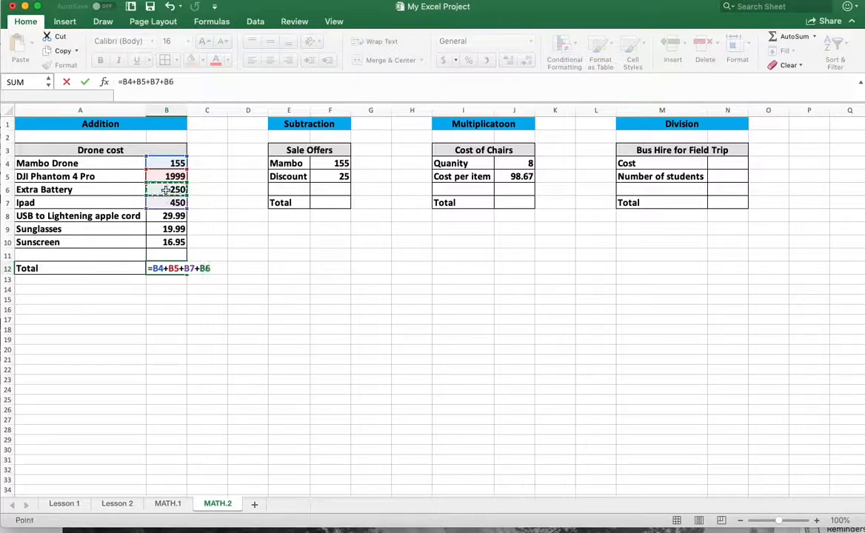
{"action": "type", "text": "+"}
{"action": "left_click", "coordinate": [166, 215]}
{"action": "type", "text": "+"}
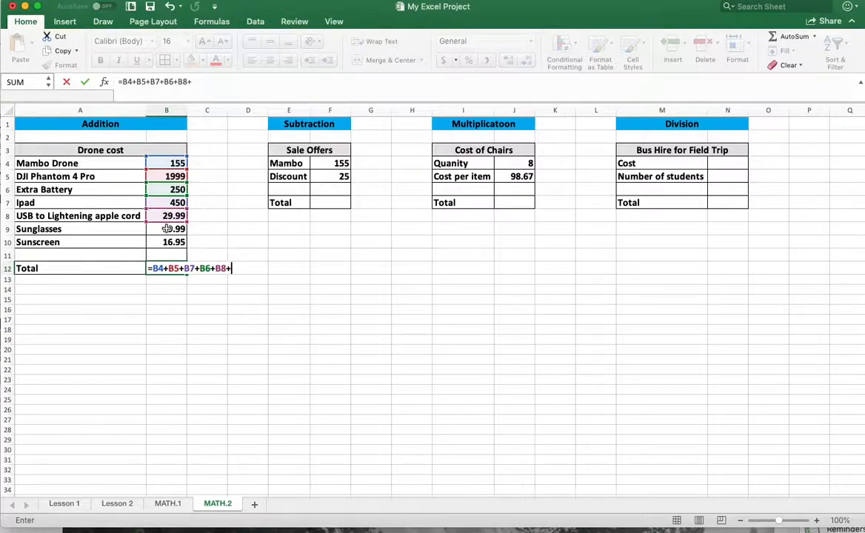
{"action": "left_click", "coordinate": [167, 229]}
{"action": "type", "text": "+"}
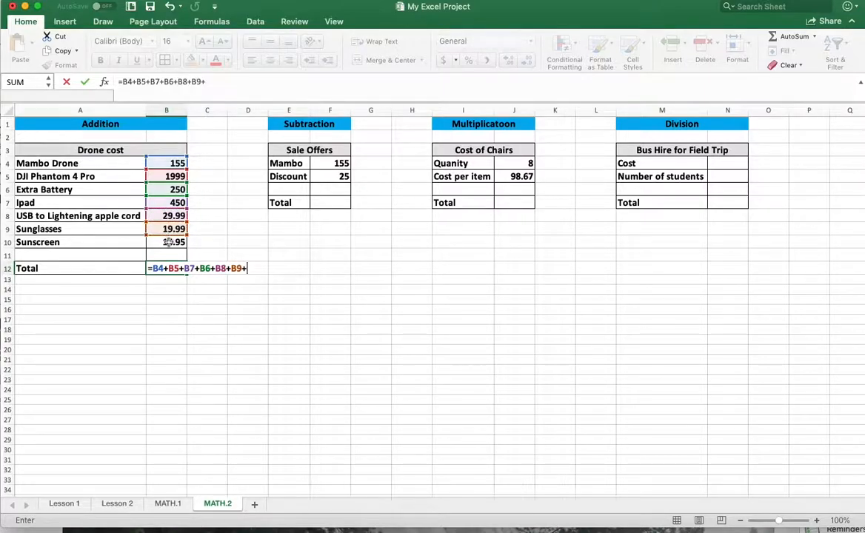
{"action": "left_click", "coordinate": [168, 243]}
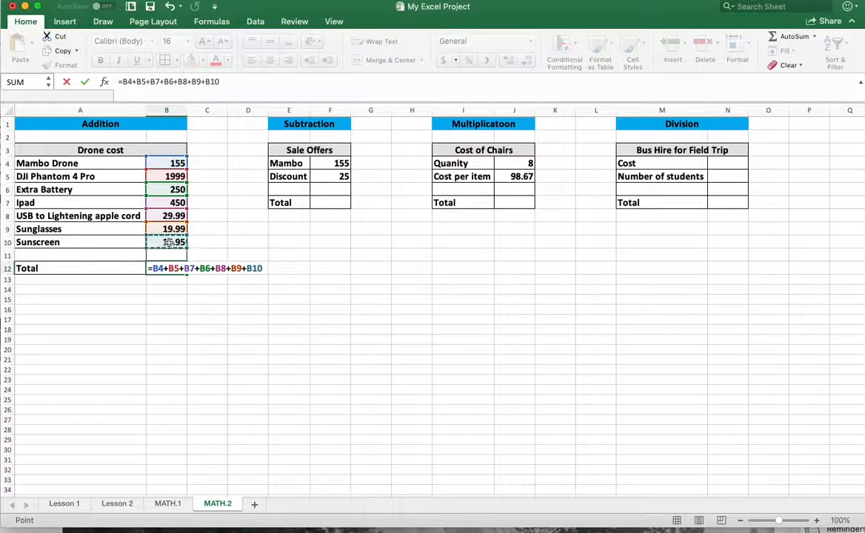
{"action": "key", "text": "Return"}
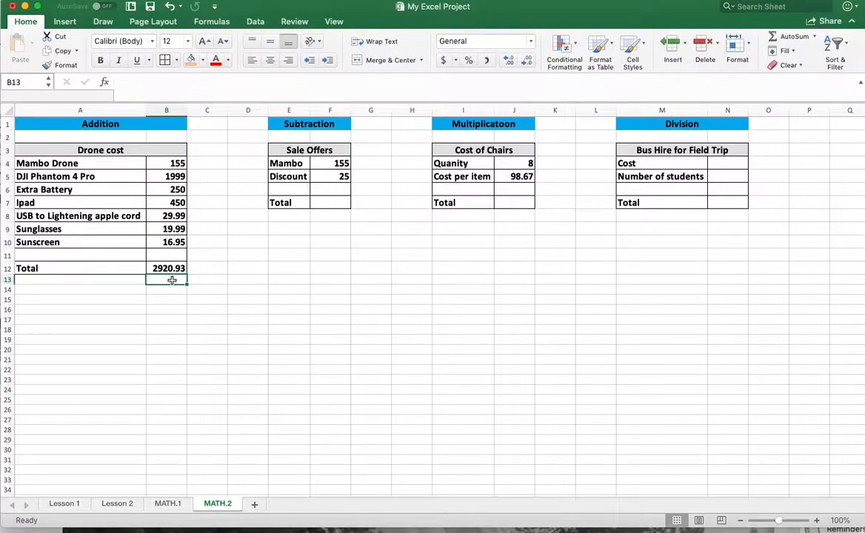
Apply the dollar Accounting format to the Drone cost total in B12, and to the whole range B4:B12.
{"action": "left_click", "coordinate": [169, 265]}
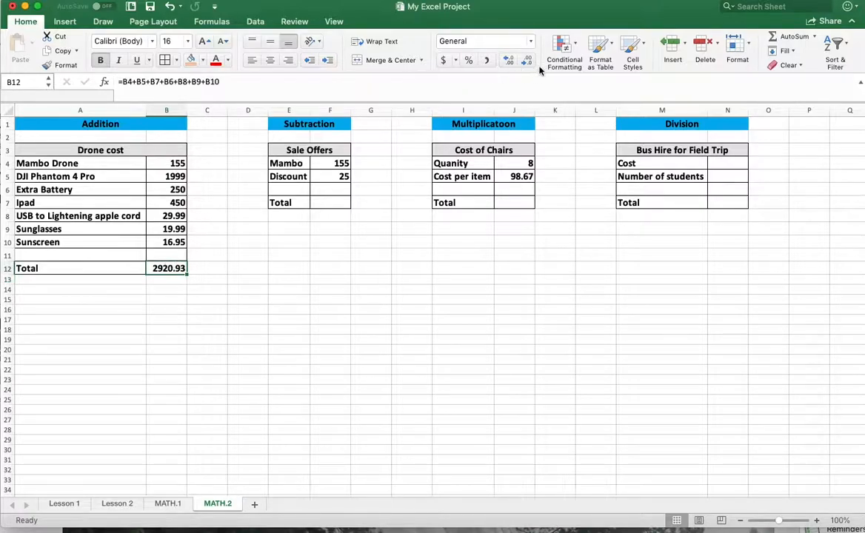
{"action": "left_click", "coordinate": [442, 62]}
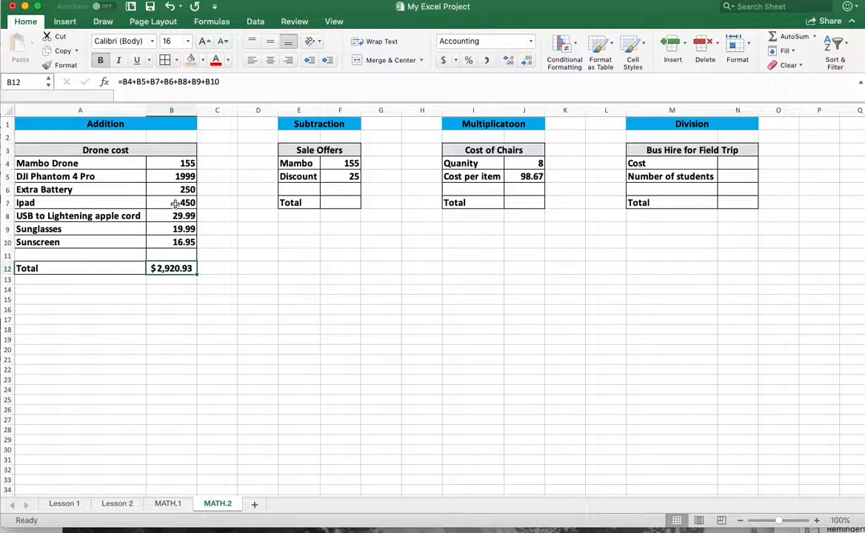
{"action": "left_click_drag", "start_coordinate": [177, 162], "coordinate": [178, 268]}
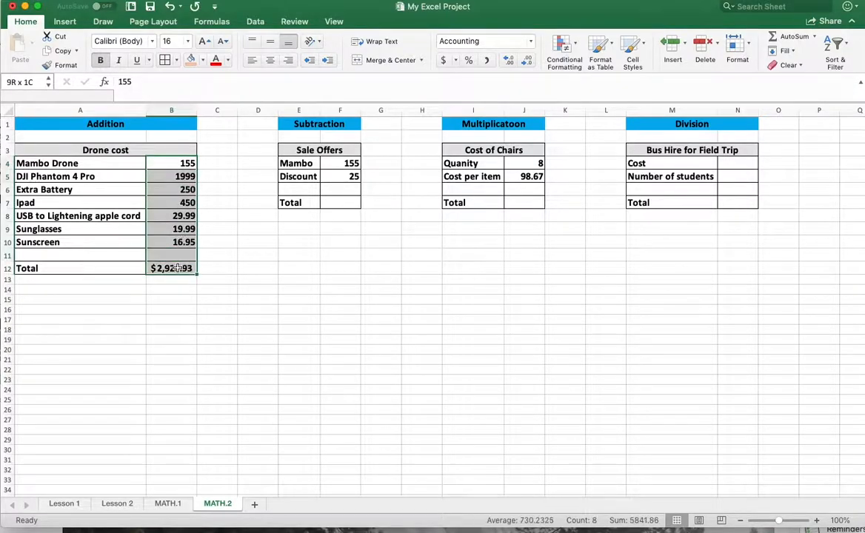
{"action": "left_click", "coordinate": [444, 62]}
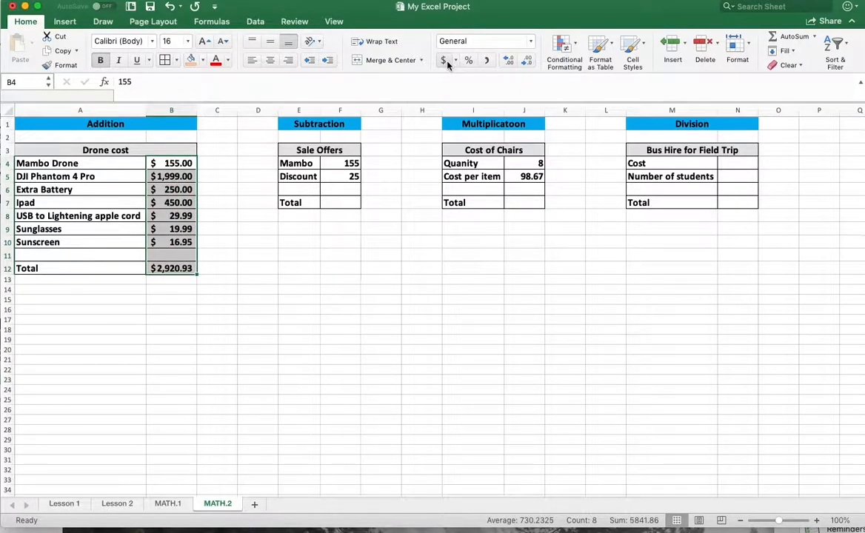
{"action": "left_click", "coordinate": [255, 338]}
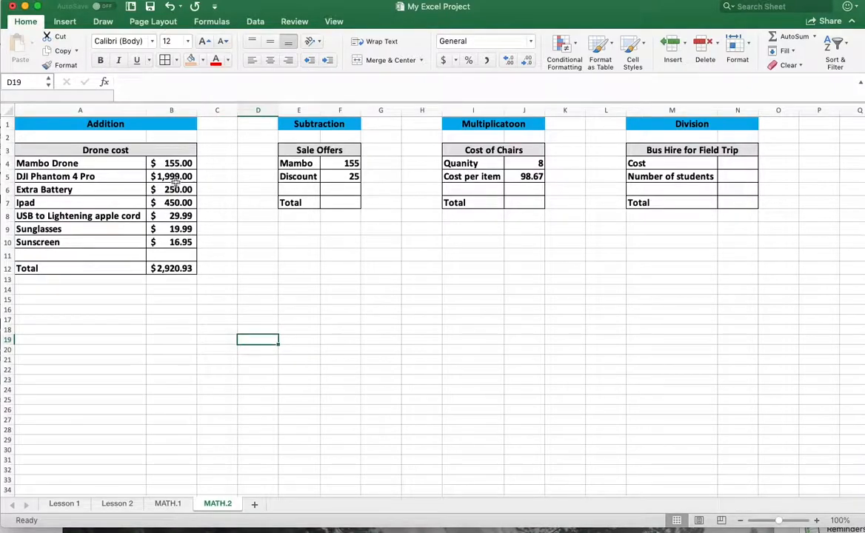
Undo the dollar formatting and the manually built total formula in the Drone cost table.
{"action": "key", "text": "super+z"}
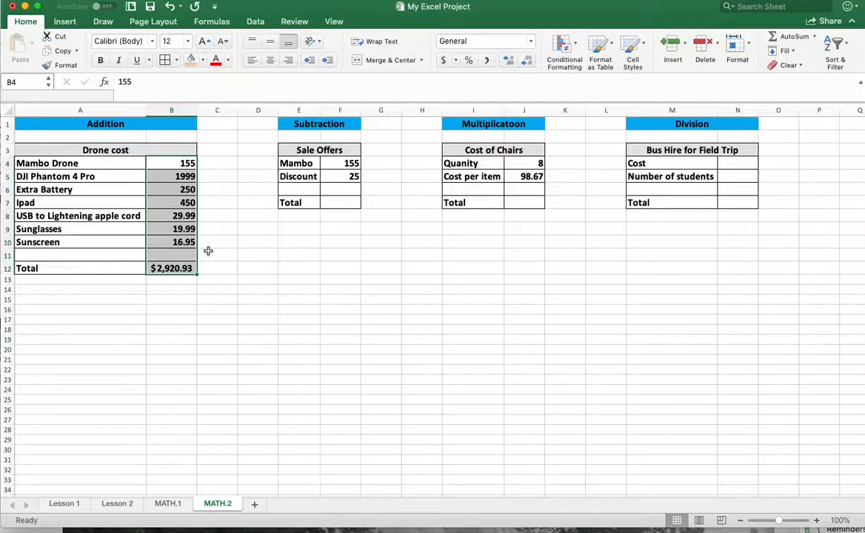
{"action": "key", "text": "super+z"}
{"action": "left_click", "coordinate": [231, 289]}
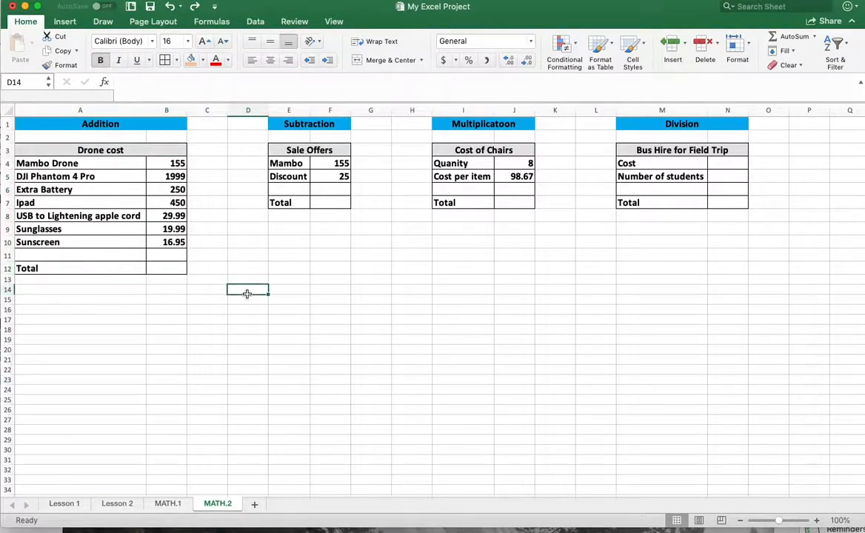
Total the Drone cost column in B12 by applying AutoSum to the range B4:B12.
{"action": "left_click_drag", "start_coordinate": [165, 164], "coordinate": [162, 267]}
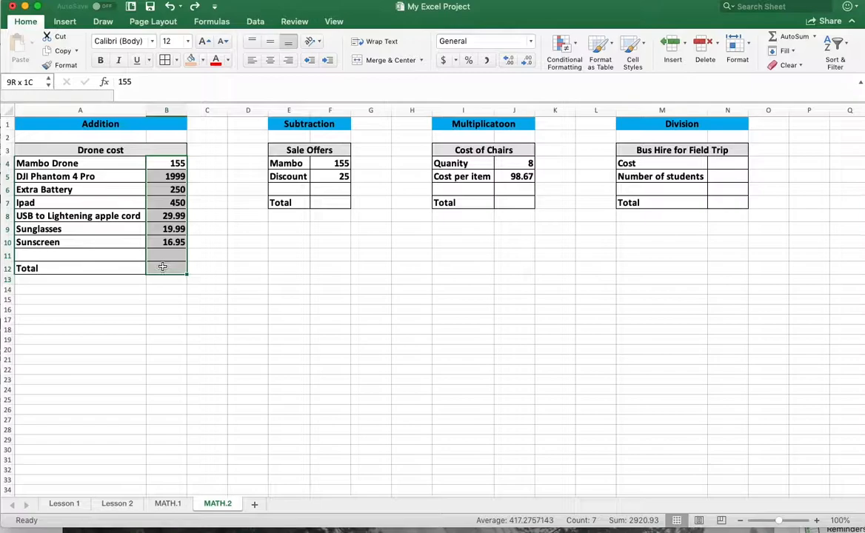
{"action": "left_click", "coordinate": [784, 39]}
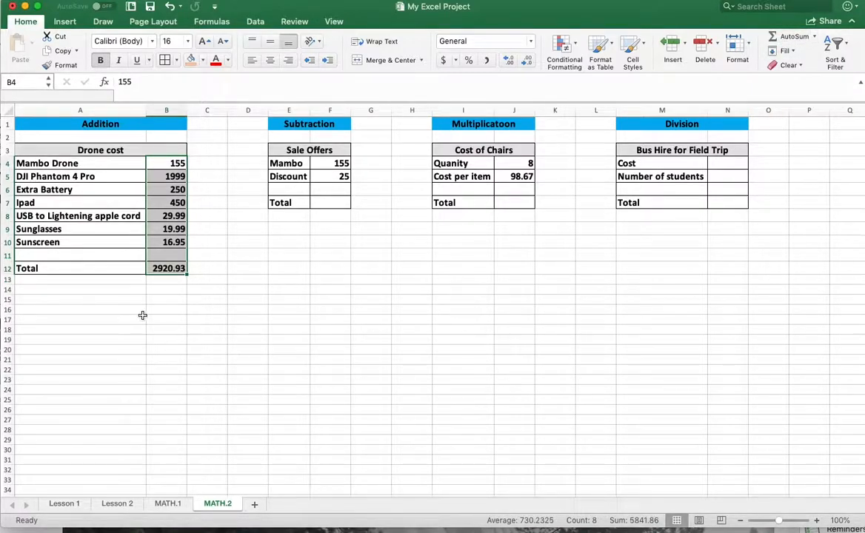
{"action": "left_click", "coordinate": [287, 279]}
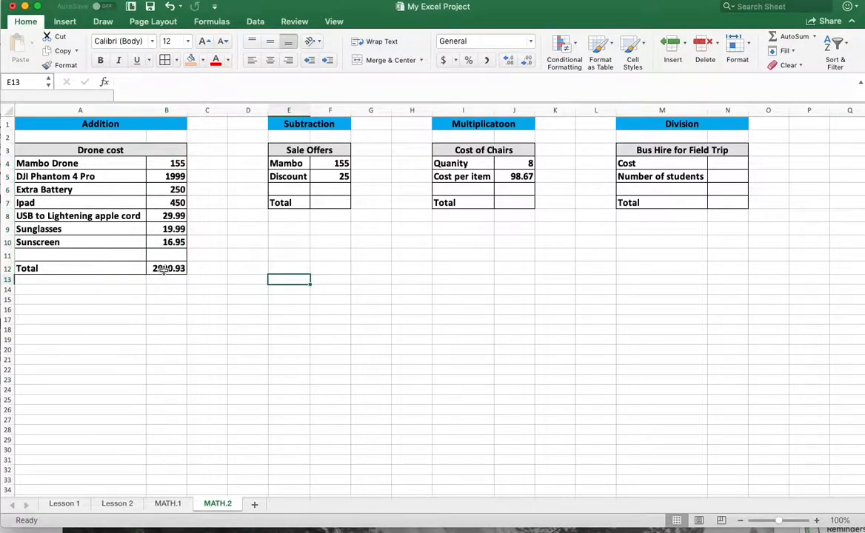
Review the AutoSum formula in the Drone cost Total cell B12 and clear it.
{"action": "left_click", "coordinate": [164, 270]}
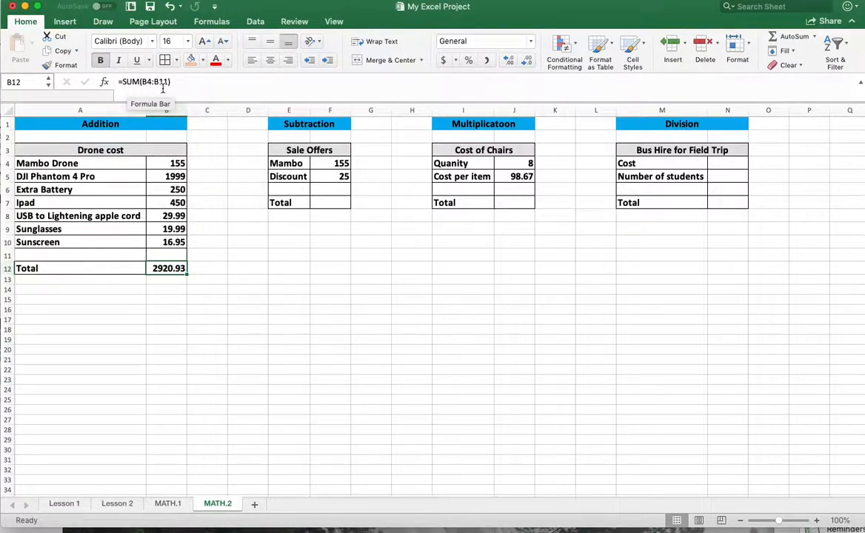
{"action": "left_click", "coordinate": [257, 380]}
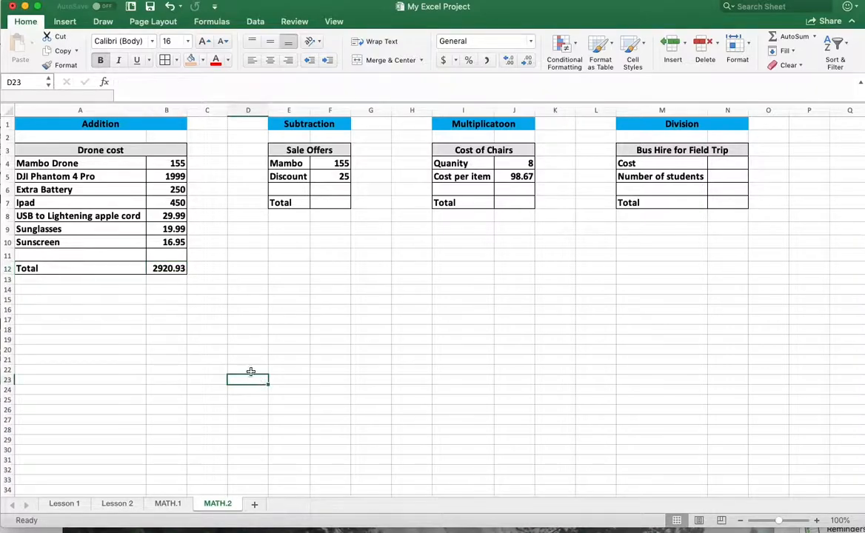
{"action": "left_click", "coordinate": [167, 268]}
{"action": "key", "text": "Delete"}
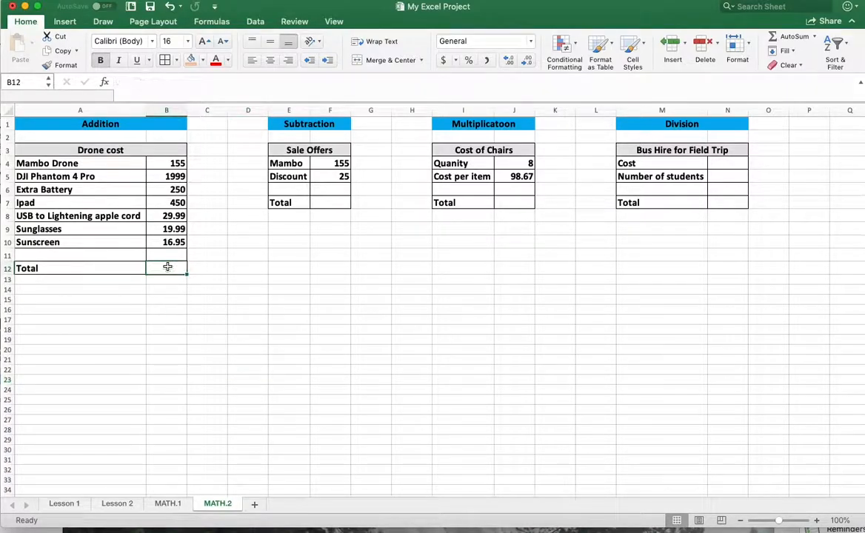
{"action": "left_click", "coordinate": [380, 436]}
Try to total the Drone cost column by entering =b4:b10 in B12.
{"action": "left_click", "coordinate": [176, 269]}
{"action": "type", "text": "="}
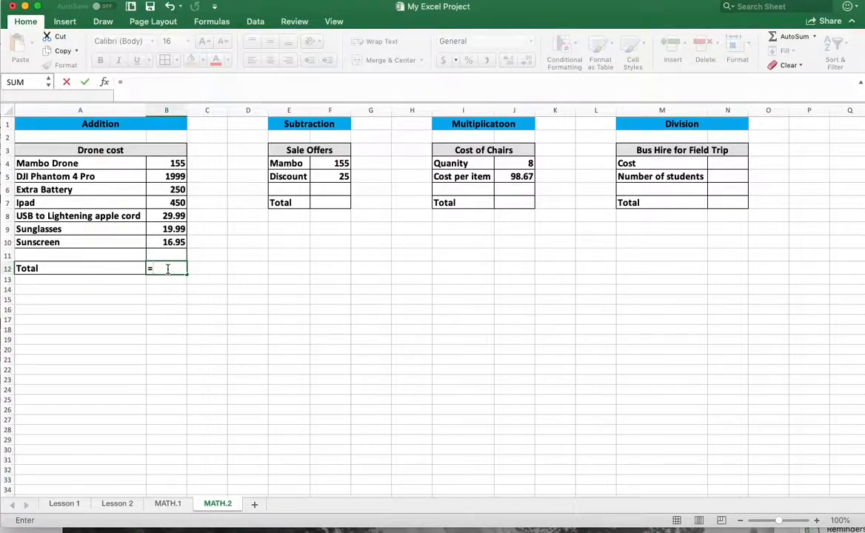
{"action": "type", "text": "b4"}
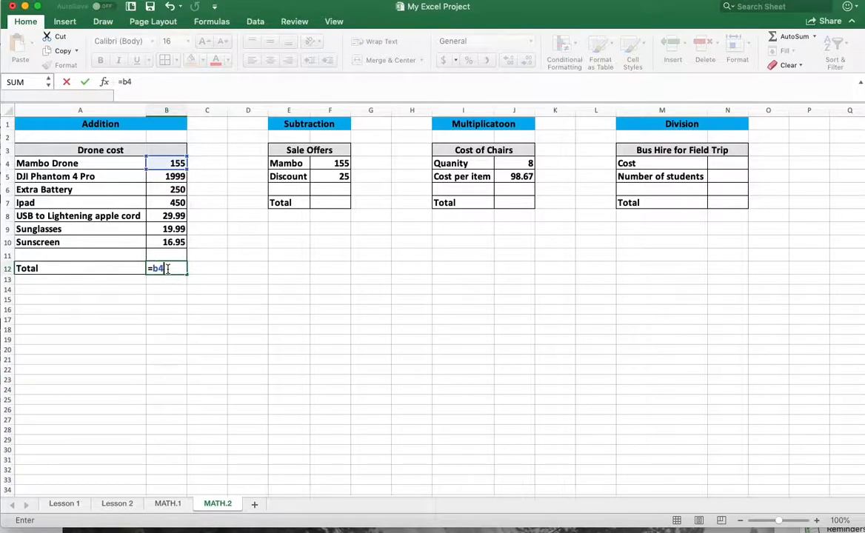
{"action": "type", "text": ":"}
{"action": "type", "text": "b10"}
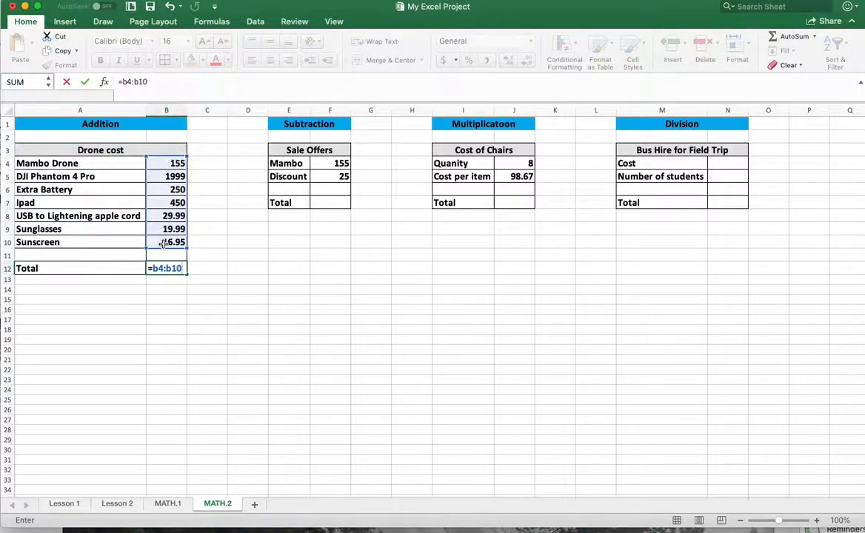
{"action": "key", "text": "Return"}
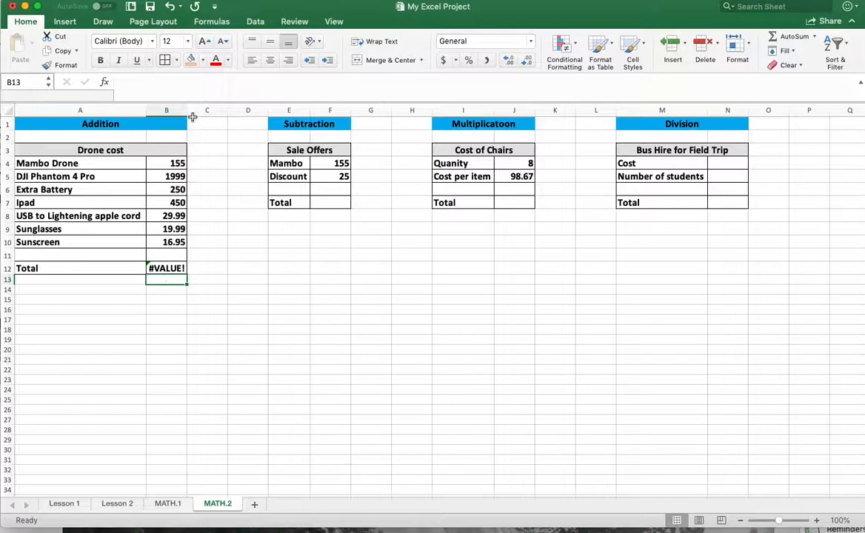
Widen column B slightly and replace the formula in the Drone cost Total cell B12 with =SUM(B4:B11).
{"action": "left_click_drag", "start_coordinate": [187, 111], "coordinate": [197, 111]}
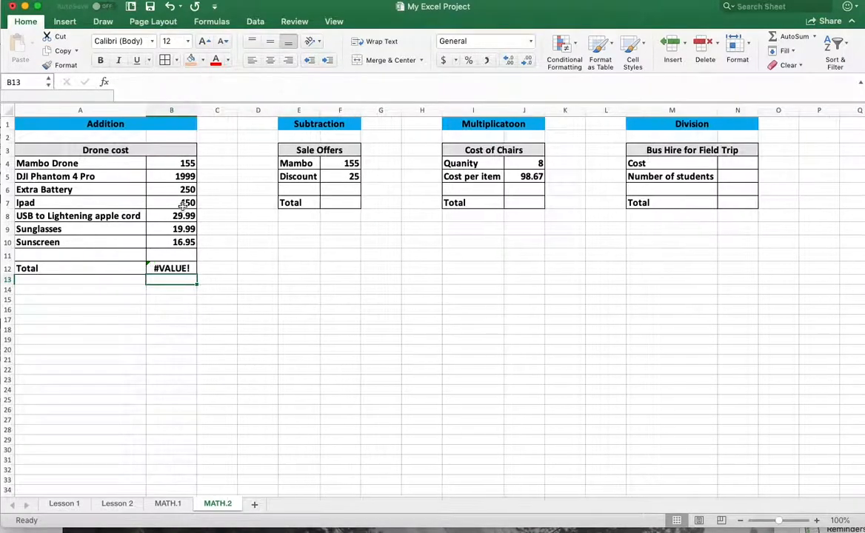
{"action": "left_click", "coordinate": [170, 268]}
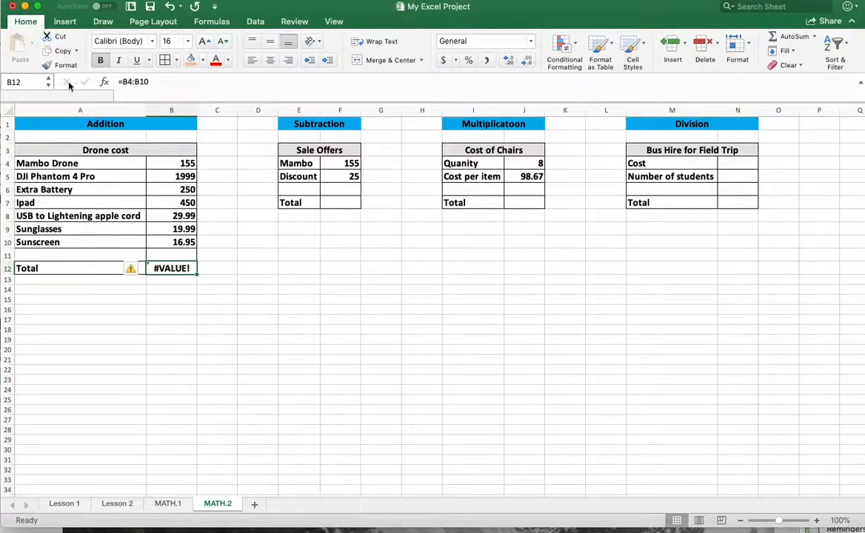
{"action": "left_click", "coordinate": [155, 82]}
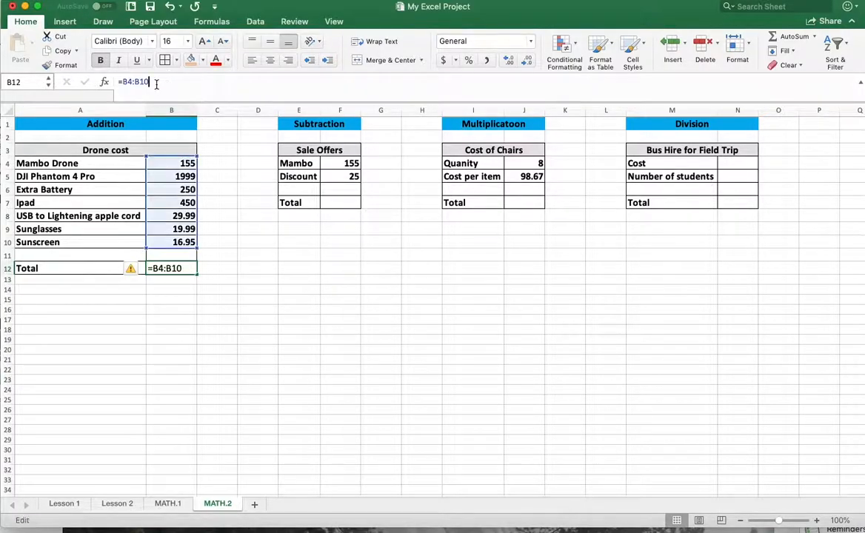
{"action": "key", "text": "BackSpace"}
{"action": "key", "text": "BackSpace"}
{"action": "key", "text": "BackSpace"}
{"action": "key", "text": "BackSpace"}
{"action": "key", "text": "BackSpace"}
{"action": "key", "text": "BackSpace"}
{"action": "key", "text": "BackSpace"}
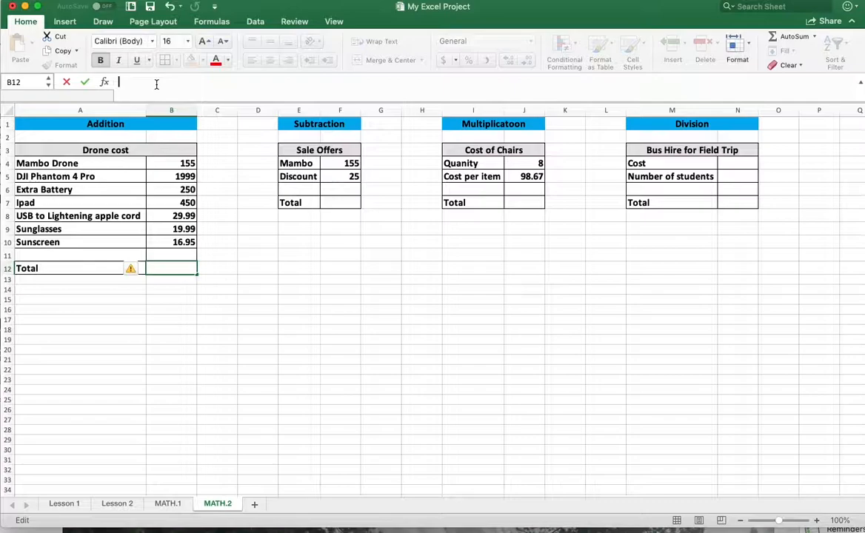
{"action": "type", "text": "=su"}
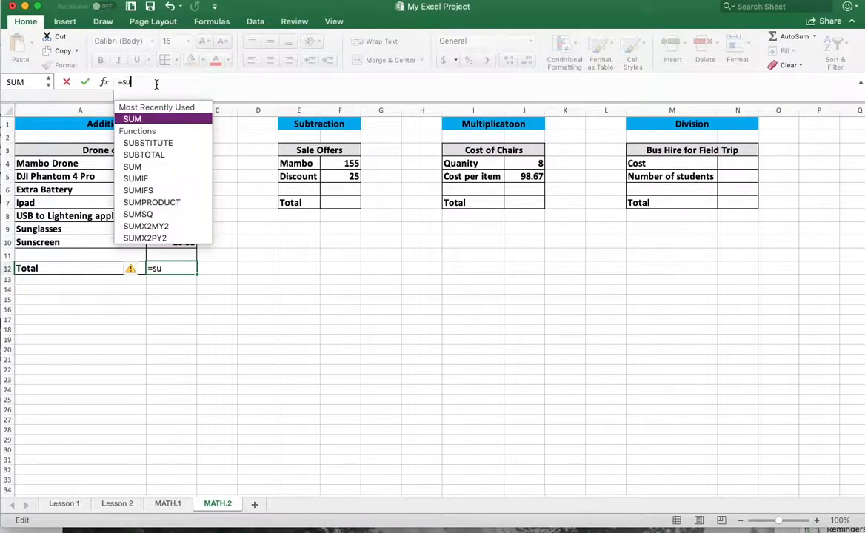
{"action": "type", "text": "m("}
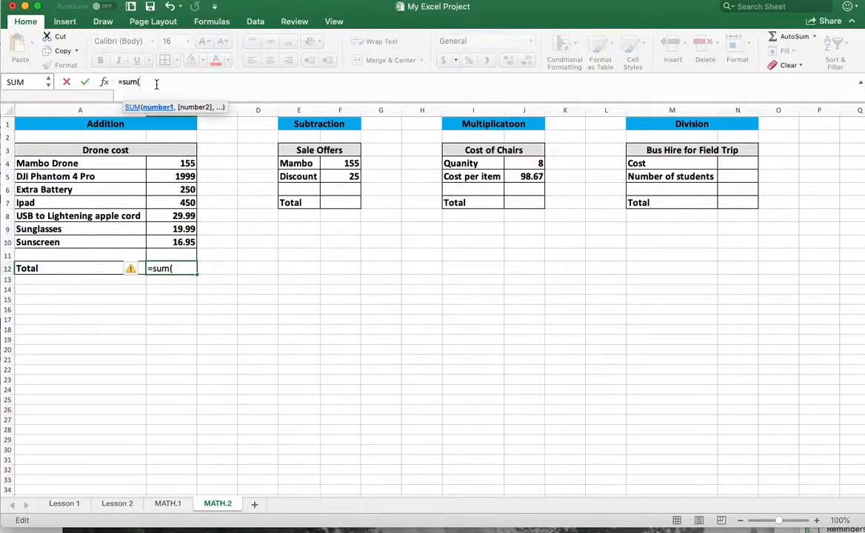
{"action": "type", "text": "b"}
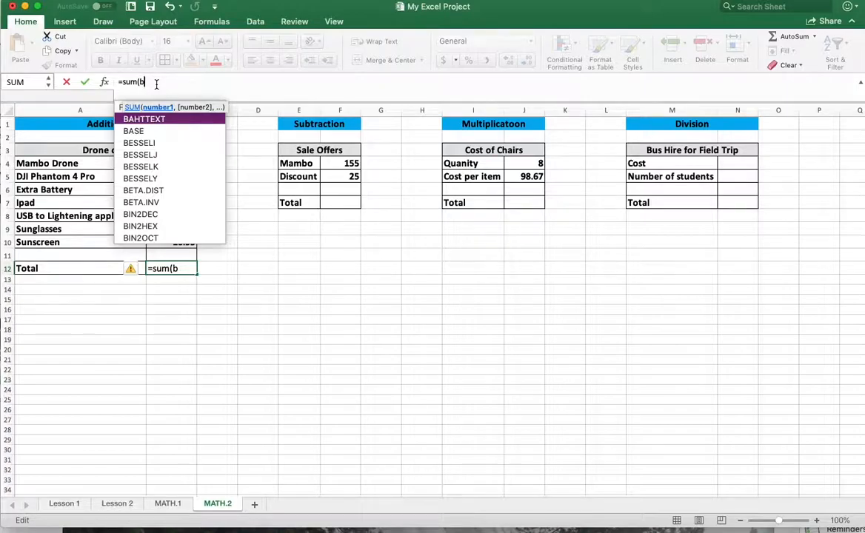
{"action": "type", "text": "2"}
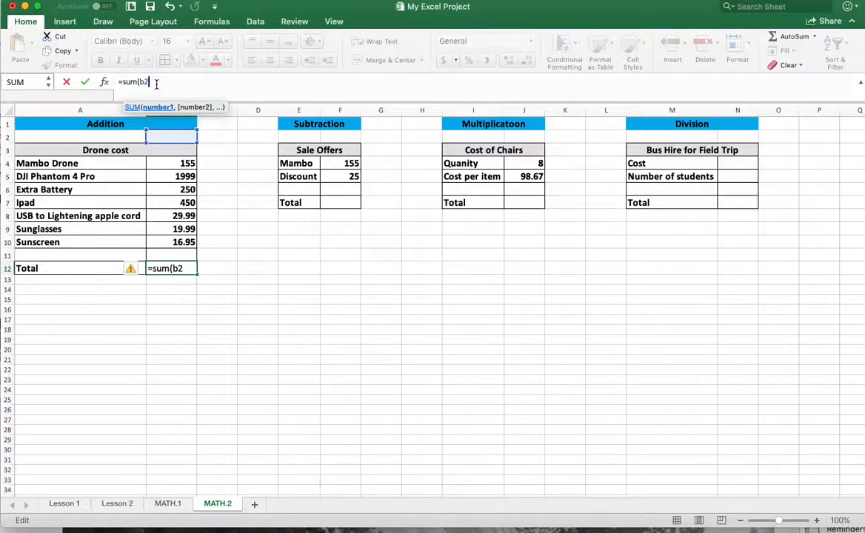
{"action": "key", "text": "BackSpace"}
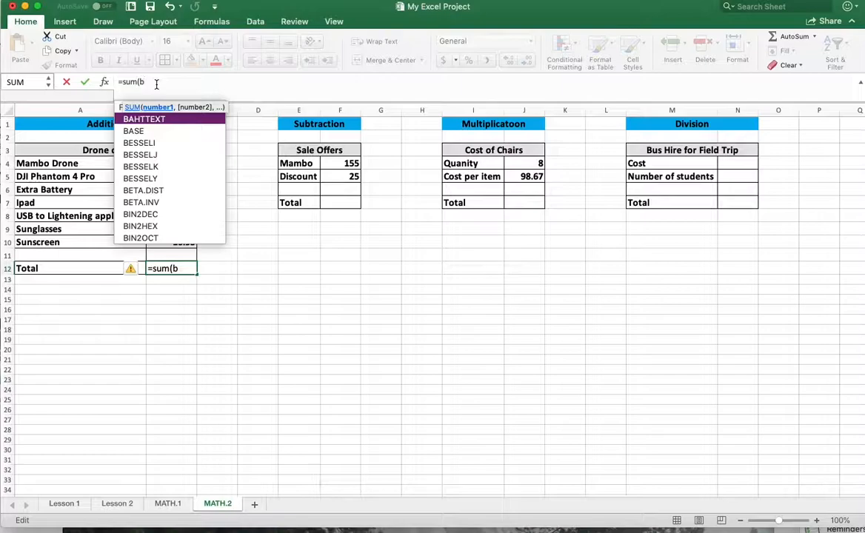
{"action": "type", "text": "4:b11"}
{"action": "key", "text": "Return"}
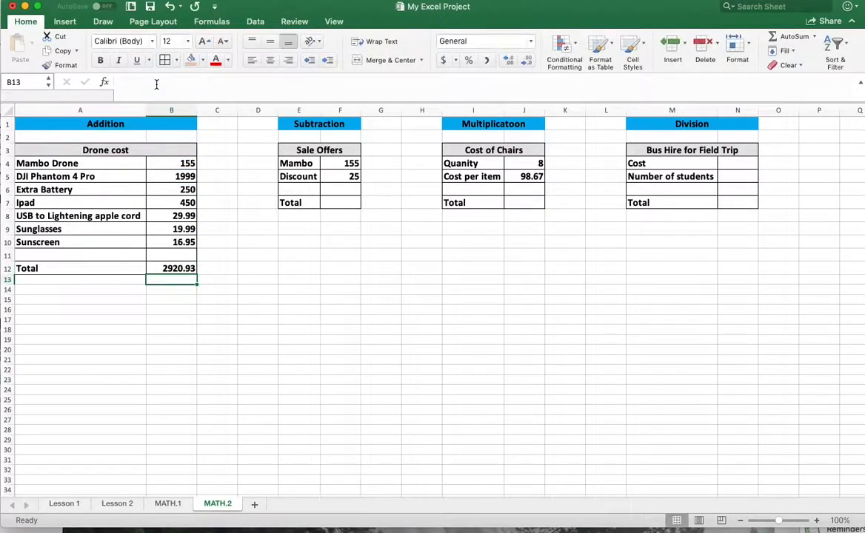
{"action": "left_click", "coordinate": [177, 268]}
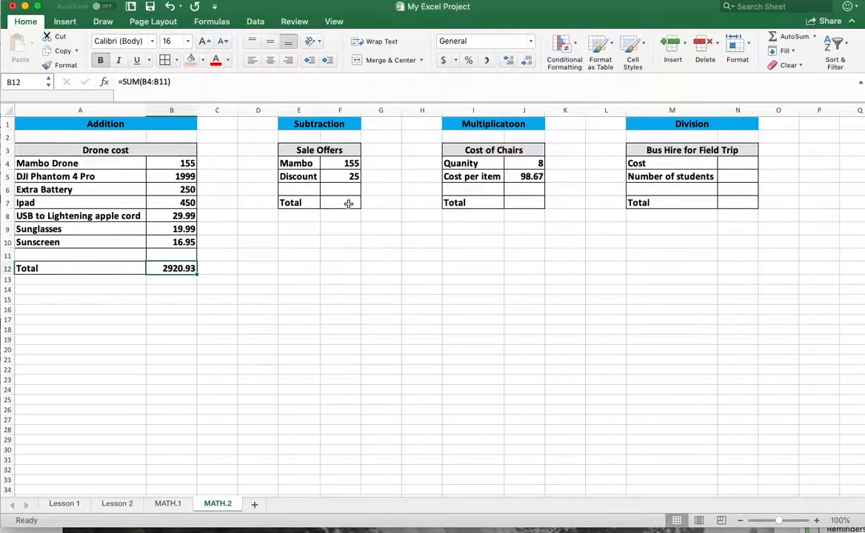
Calculate the Sale Offers Total in F7 with a SUM formula that subtracts the 25 discount from F4.
{"action": "left_click", "coordinate": [348, 204]}
{"action": "type", "text": "=s"}
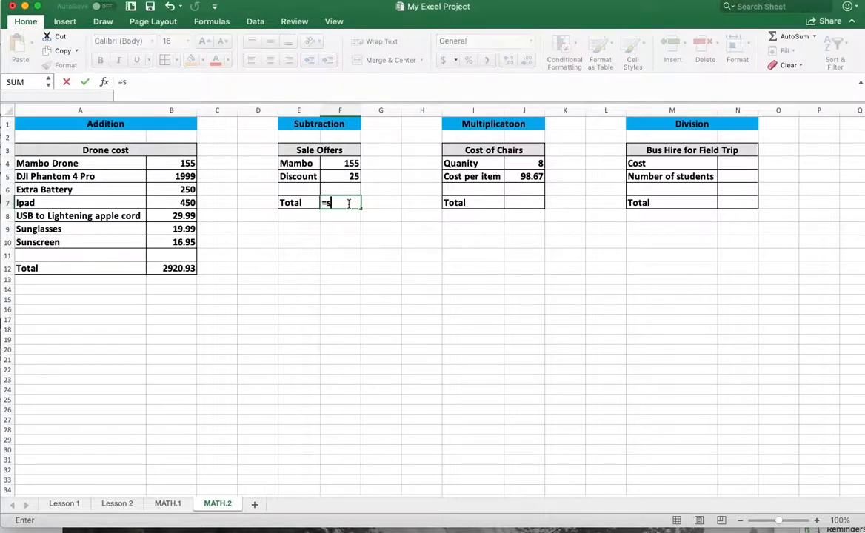
{"action": "type", "text": "um("}
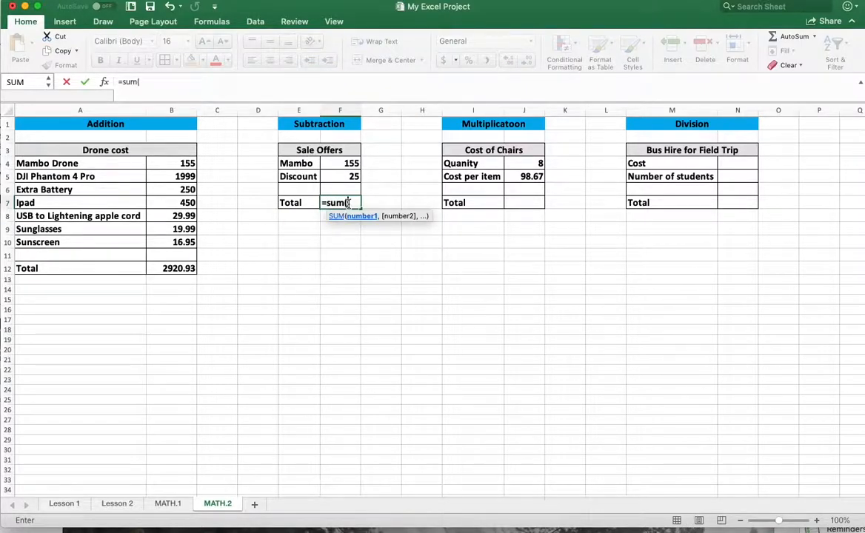
{"action": "left_click", "coordinate": [344, 162]}
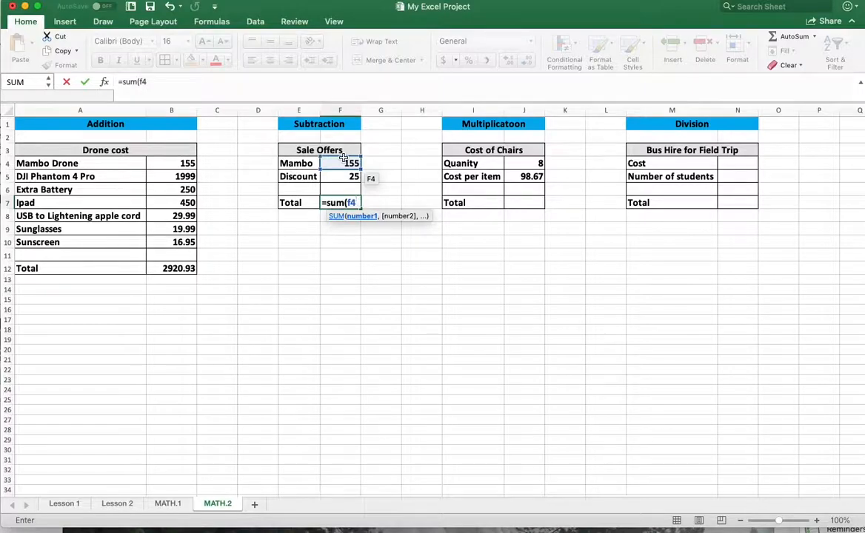
{"action": "type", "text": "-25"}
{"action": "key", "text": "Return"}
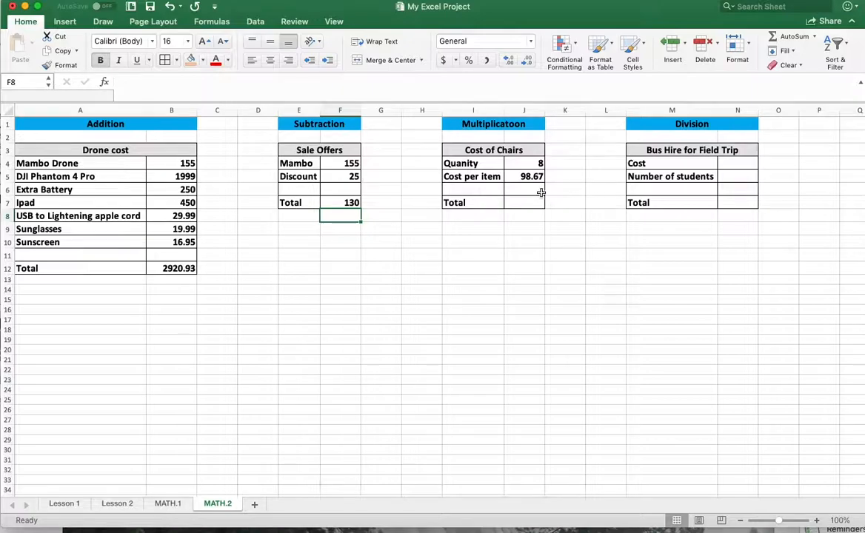
Calculate the Cost of Chairs Total in J7 with the formula =SUM(J4*J5).
{"action": "left_click", "coordinate": [530, 201]}
{"action": "type", "text": "=sum("}
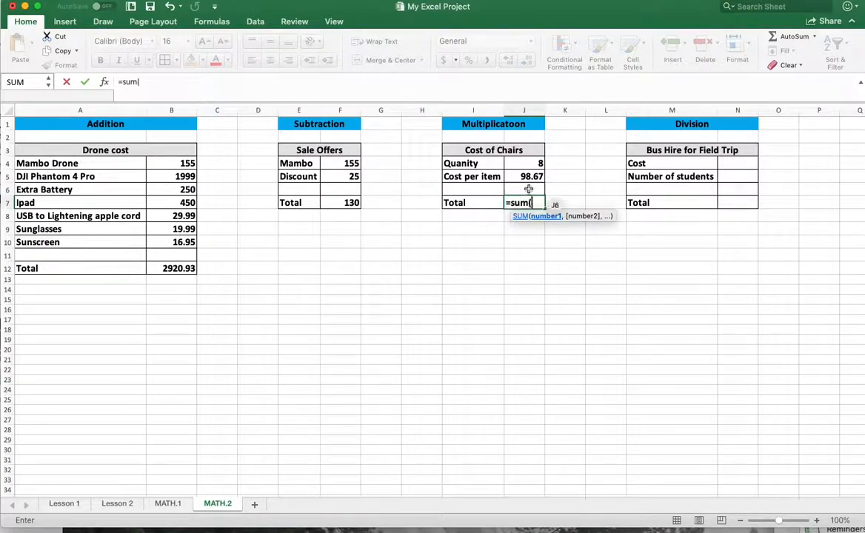
{"action": "left_click", "coordinate": [524, 168]}
{"action": "type", "text": "*"}
{"action": "left_click", "coordinate": [524, 176]}
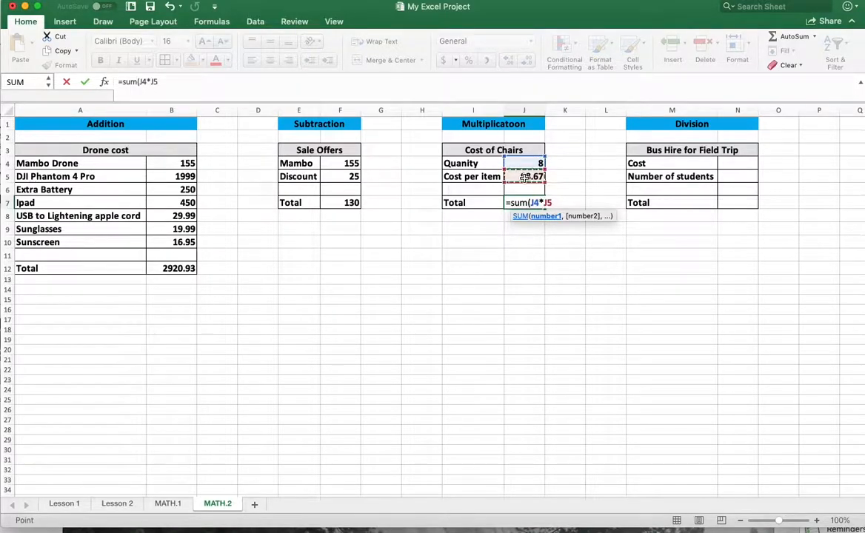
{"action": "type", "text": ")"}
{"action": "key", "text": "Return"}
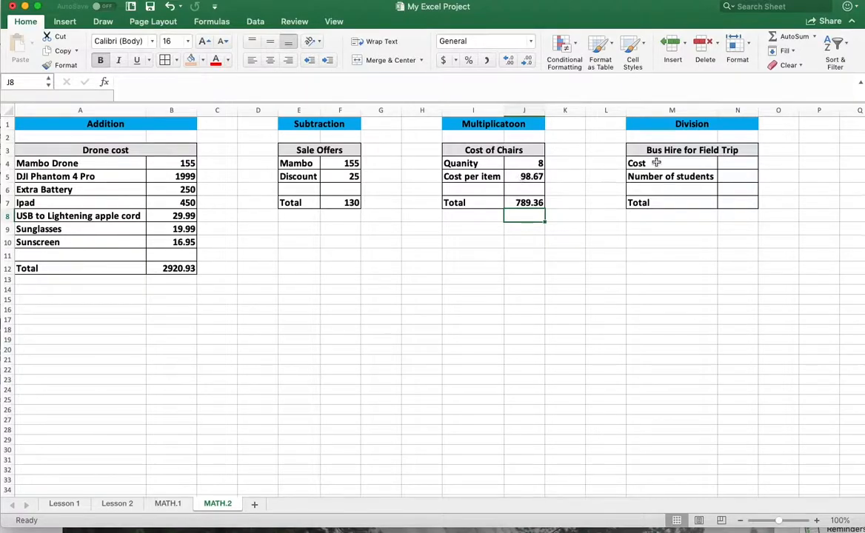
Enter 2000 as the Cost in N4 and 24 as the Number of students in N5 of the Bus Hire table.
{"action": "left_click", "coordinate": [739, 164]}
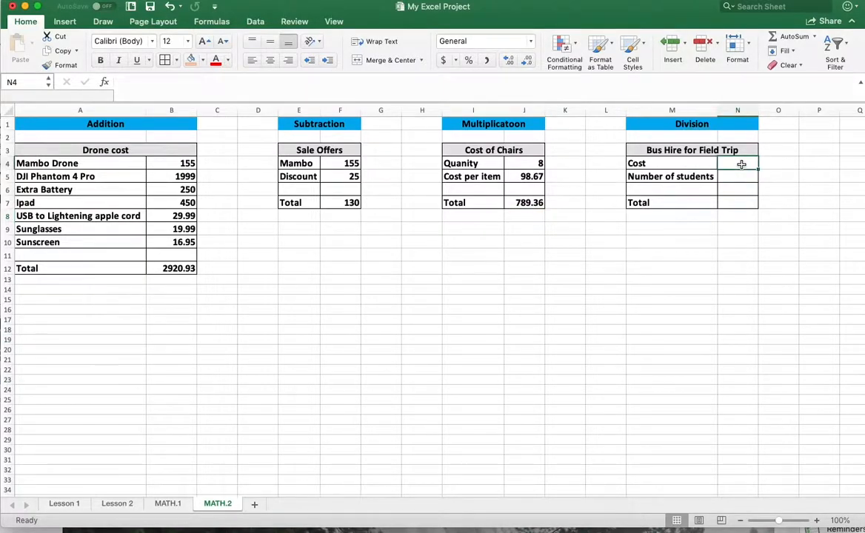
{"action": "type", "text": "2000"}
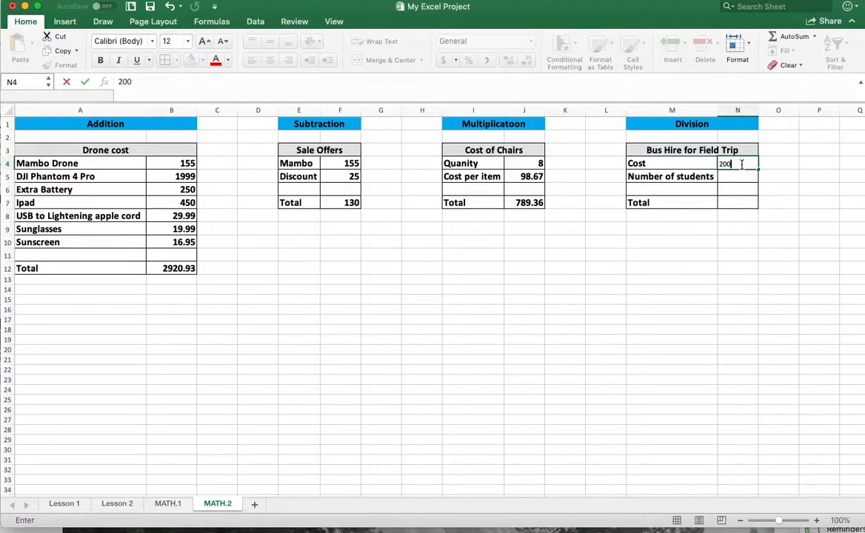
{"action": "left_click", "coordinate": [745, 175]}
{"action": "type", "text": "24"}
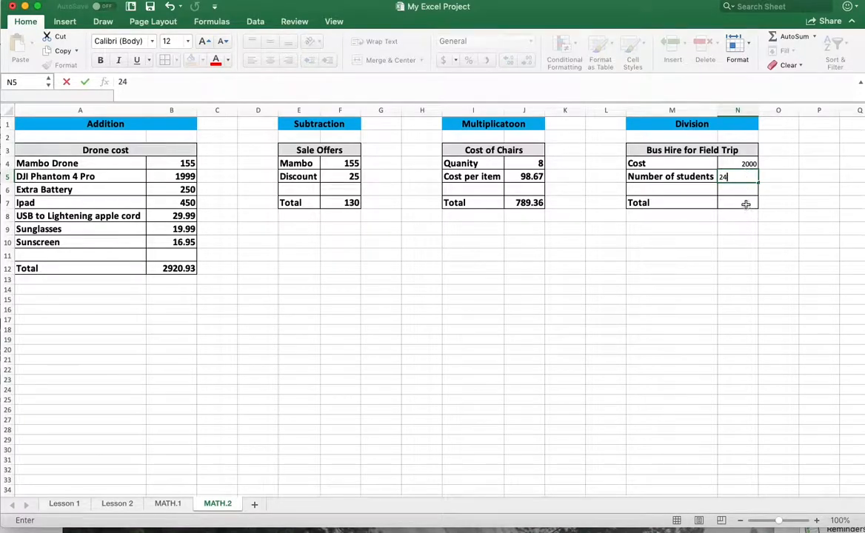
Calculate the Bus Hire for Field Trip Total in N7 with the formula =SUM(N4/N5).
{"action": "left_click", "coordinate": [746, 203]}
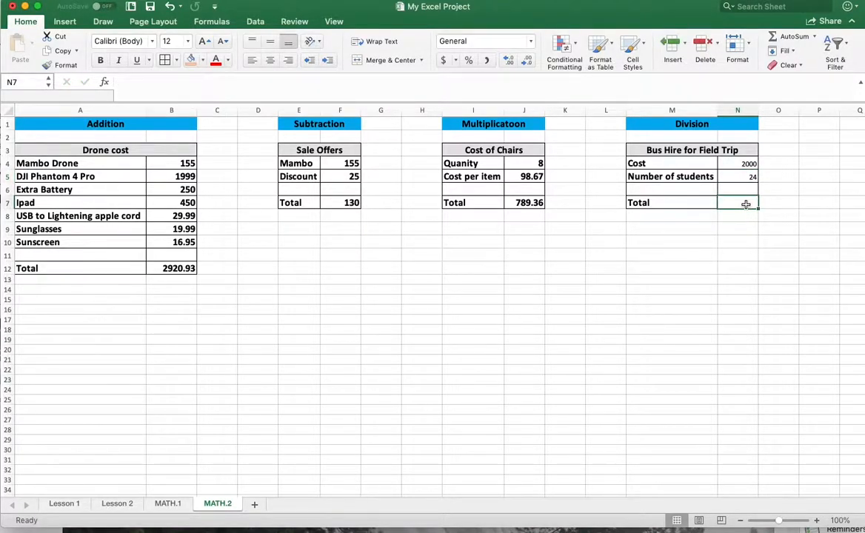
{"action": "type", "text": "=sum"}
{"action": "type", "text": "("}
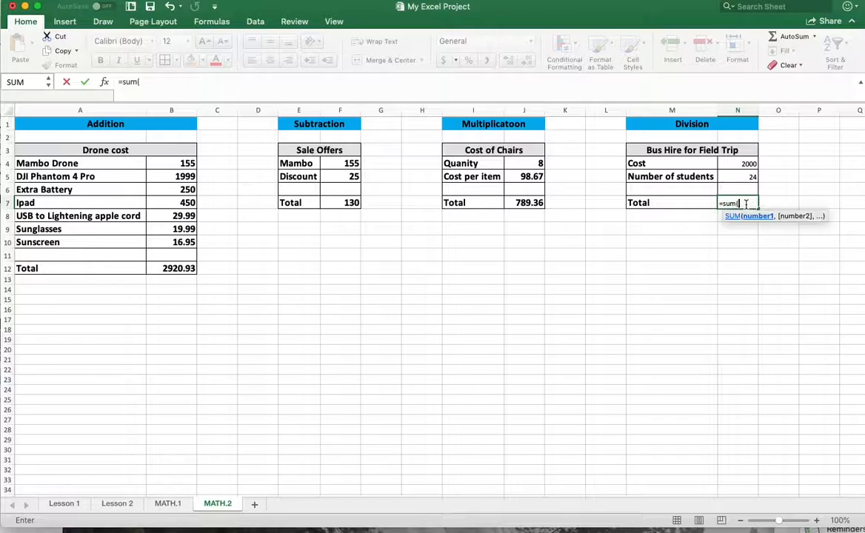
{"action": "left_click", "coordinate": [748, 162]}
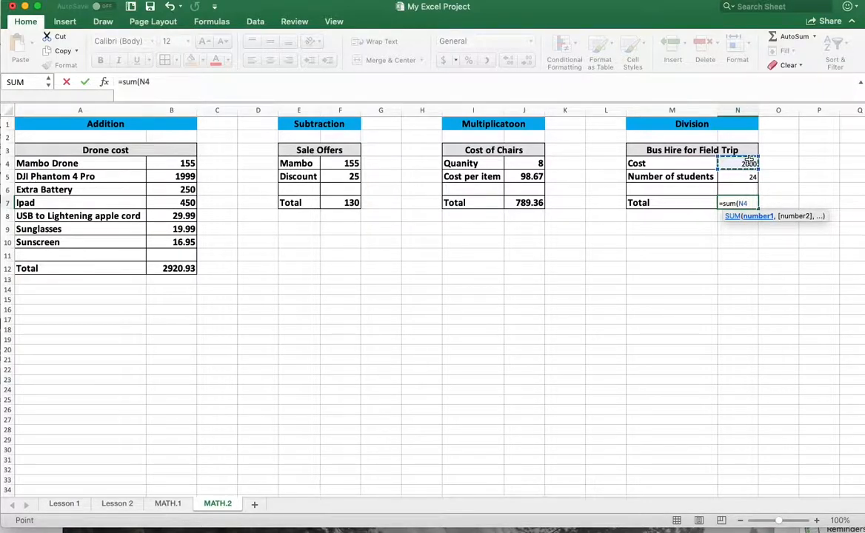
{"action": "type", "text": "/"}
{"action": "left_click", "coordinate": [752, 178]}
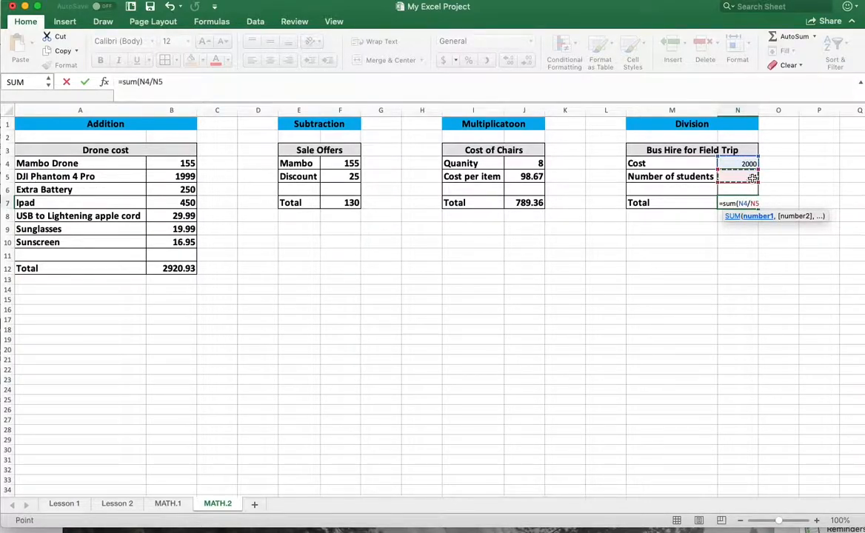
{"action": "type", "text": ")"}
{"action": "key", "text": "Return"}
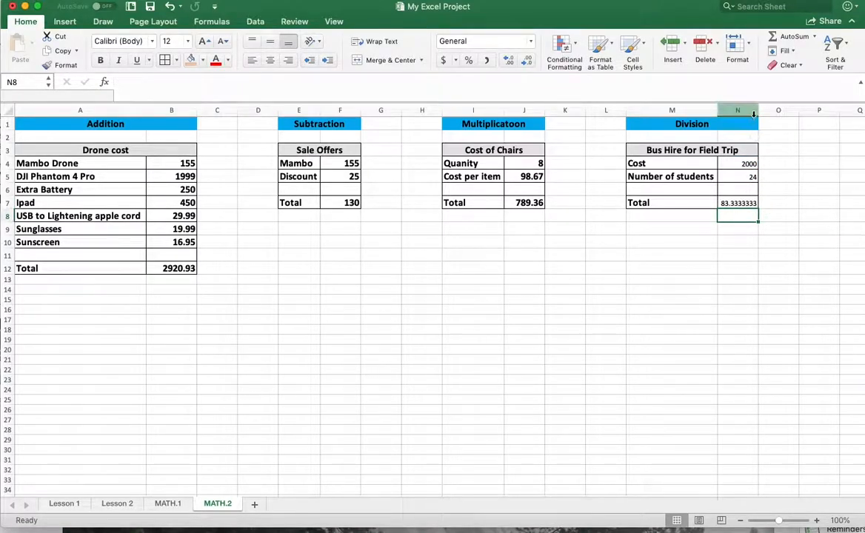
Widen column N of the Bus Hire table slightly and select its Cost cell N4.
{"action": "left_click_drag", "start_coordinate": [759, 112], "coordinate": [777, 111]}
{"action": "left_click", "coordinate": [716, 296]}
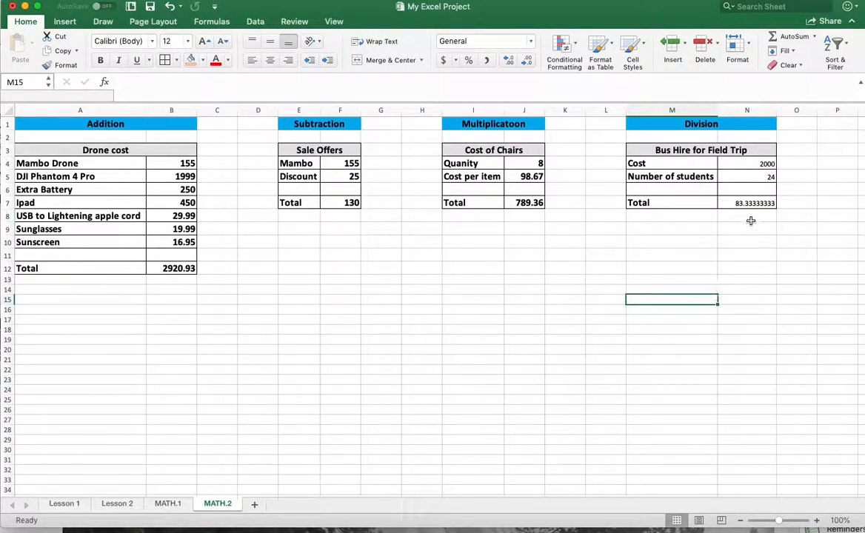
{"action": "left_click", "coordinate": [761, 165]}
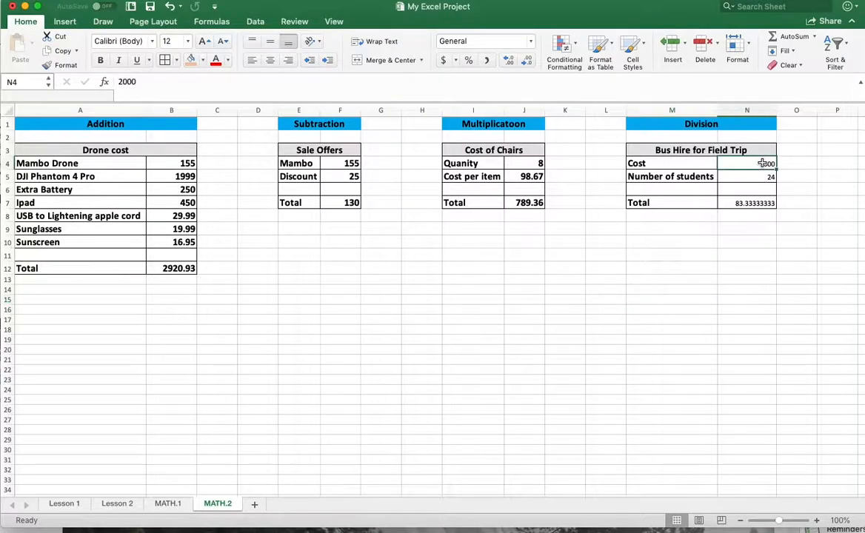
Set the Bus Hire table's Cost in N4 to 1200 and its Number of students in N5 to 36.
{"action": "type", "text": "120"}
{"action": "key", "text": "Return"}
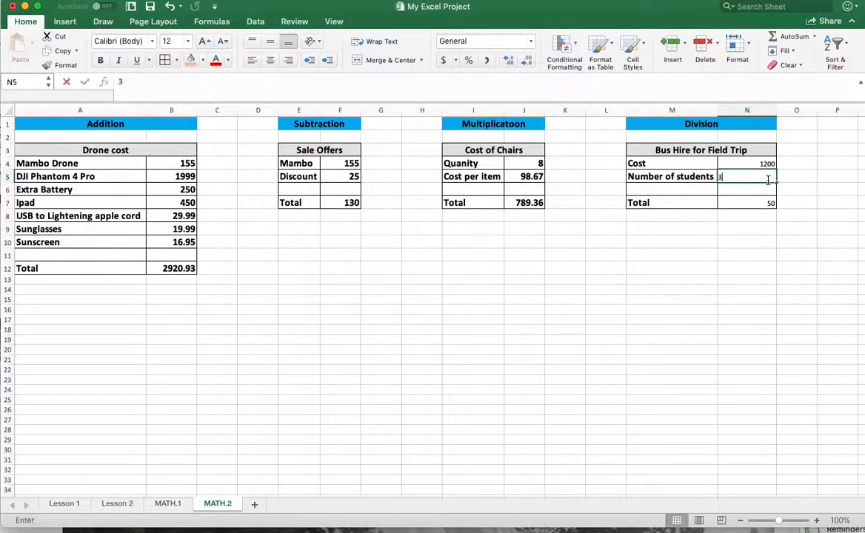
{"action": "type", "text": "36"}
{"action": "key", "text": "Return"}
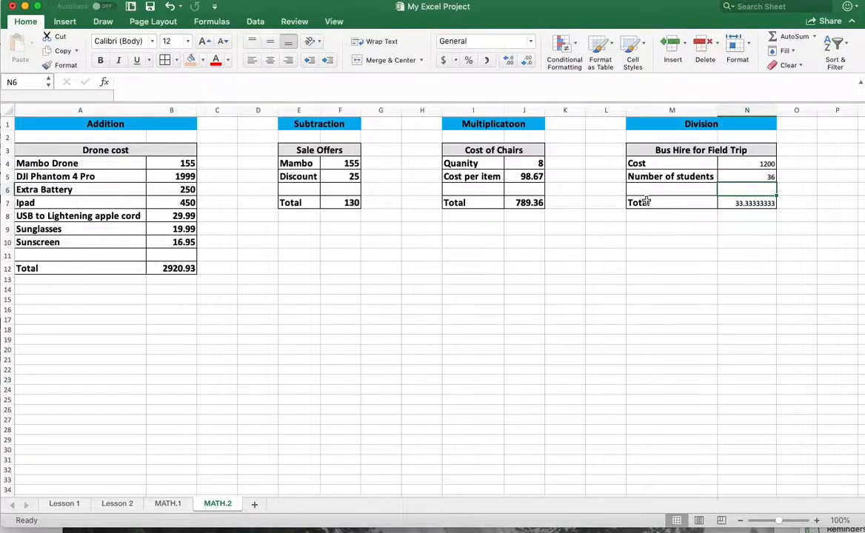
Set the Cost per item in J5 of the Cost of Chairs table to 88.50.
{"action": "left_click", "coordinate": [521, 166]}
{"action": "left_click", "coordinate": [525, 173]}
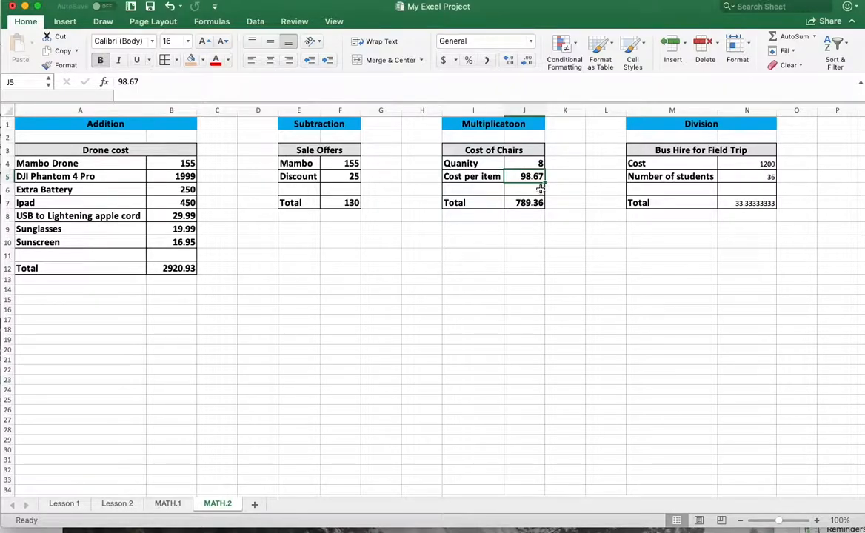
{"action": "type", "text": "88"}
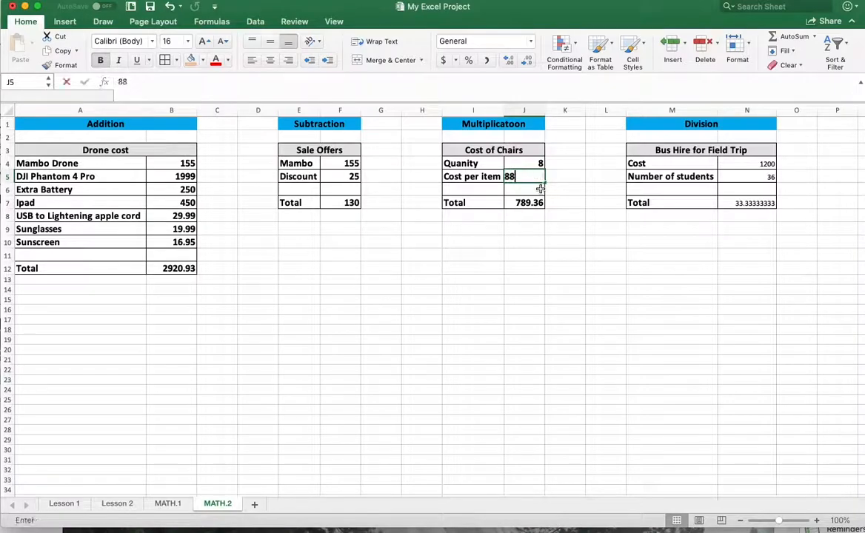
{"action": "type", "text": ".50"}
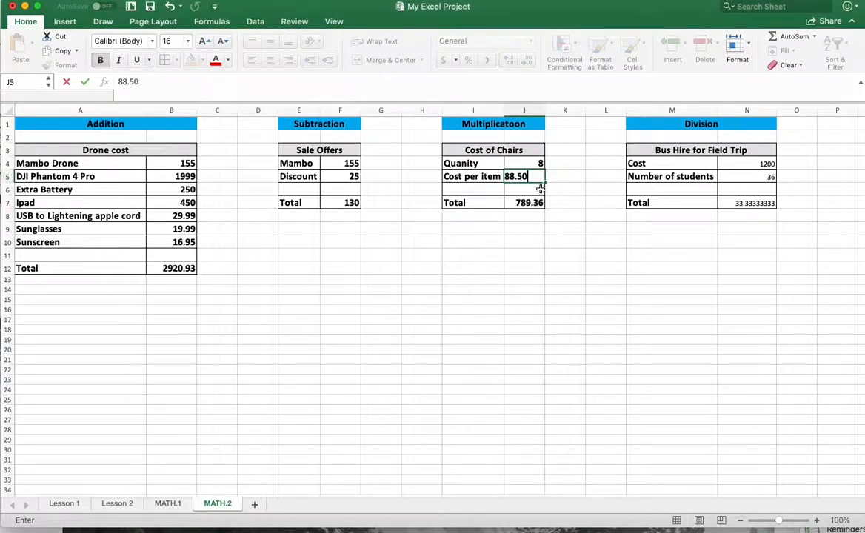
{"action": "key", "text": "Return"}
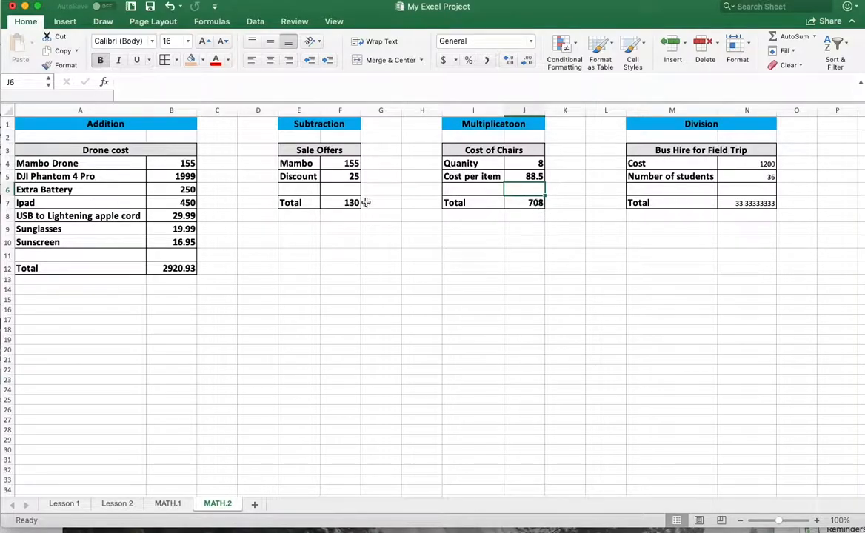
Set the Discount in F5 of the Sale Offers table to 40.
{"action": "left_click", "coordinate": [354, 178]}
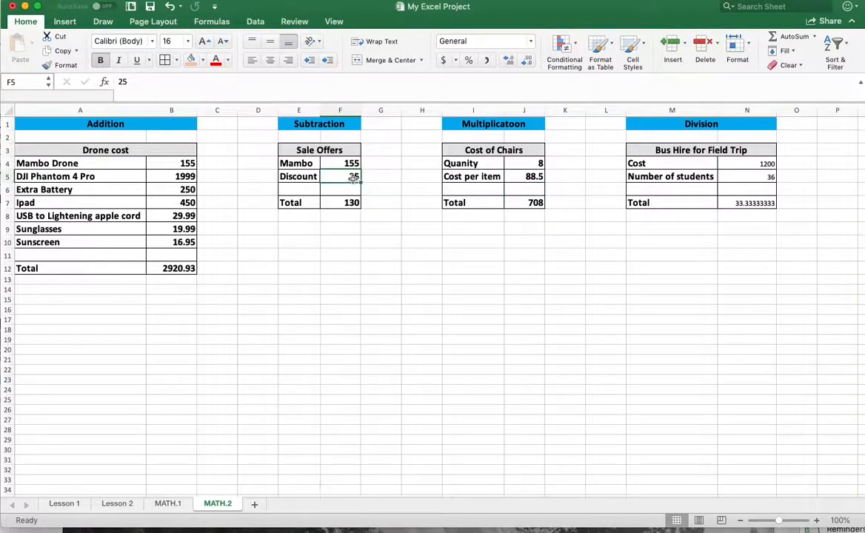
{"action": "type", "text": "40"}
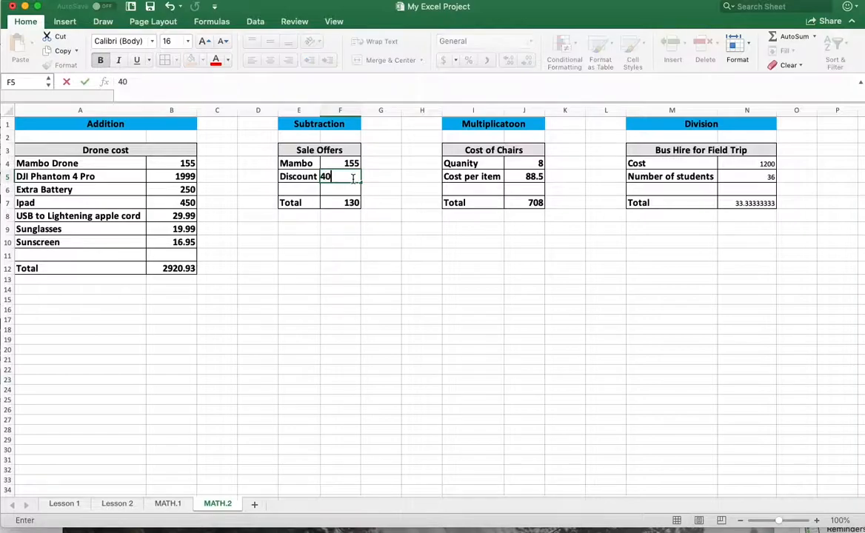
{"action": "key", "text": "Return"}
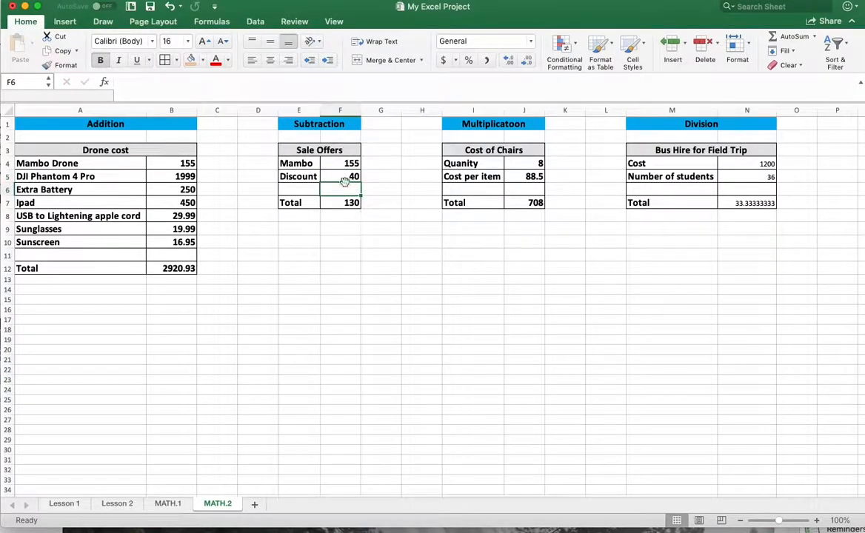
Replace the Sale Offers Total formula in F7 with =SUM(F4-F5) so it references the Discount cell.
{"action": "left_click", "coordinate": [346, 203]}
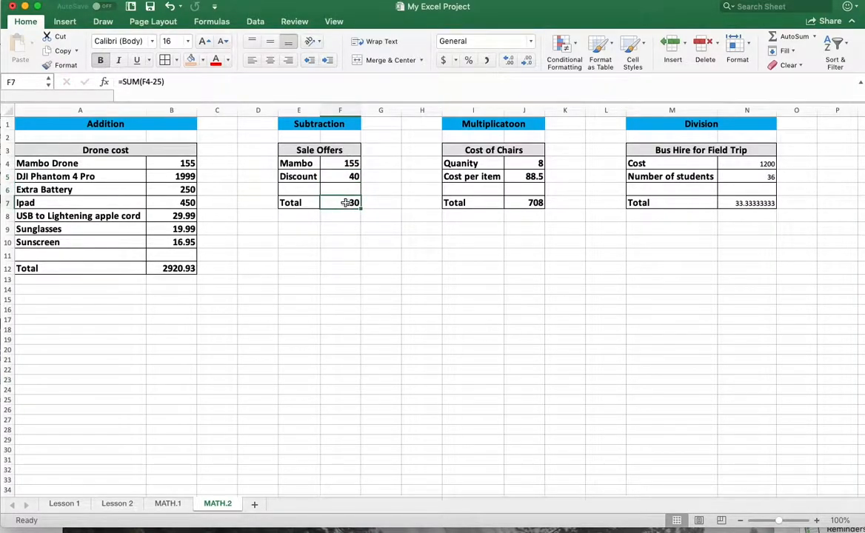
{"action": "type", "text": "=sum("}
{"action": "key", "text": "BackSpace"}
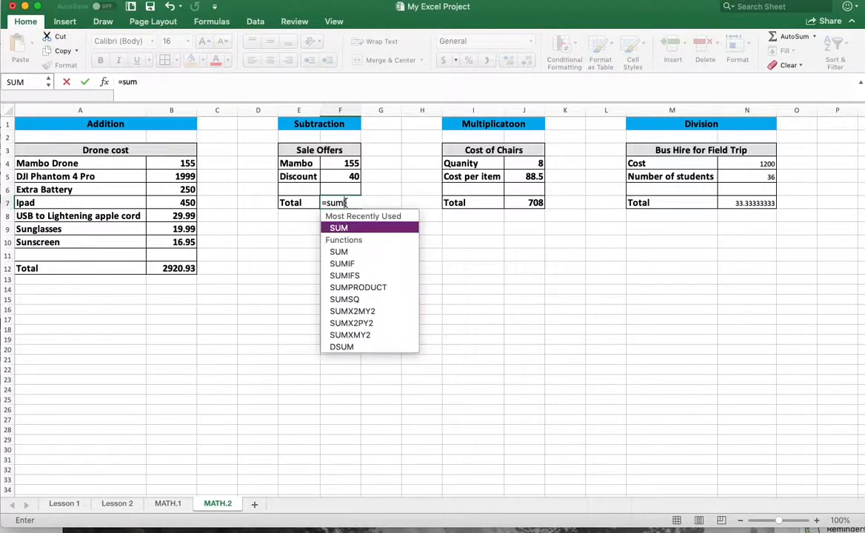
{"action": "type", "text": "("}
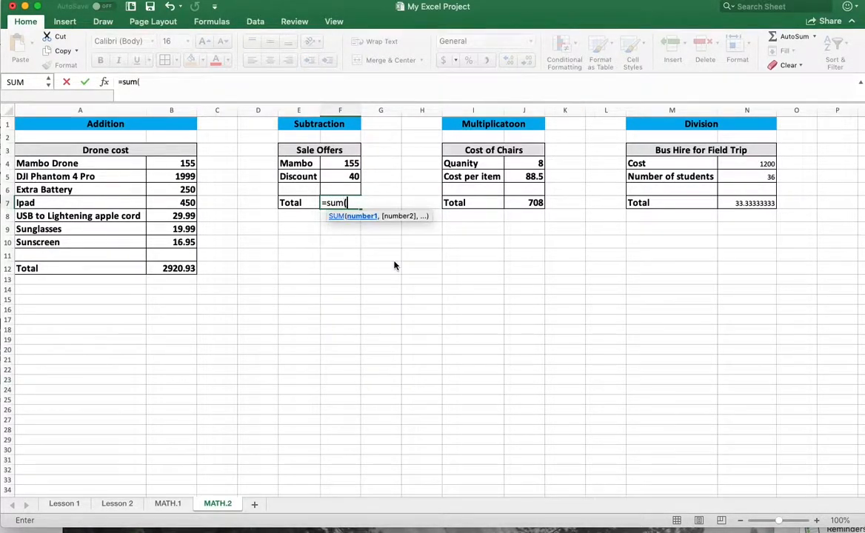
{"action": "left_click", "coordinate": [344, 164]}
{"action": "type", "text": "-"}
{"action": "left_click", "coordinate": [345, 176]}
{"action": "type", "text": ")"}
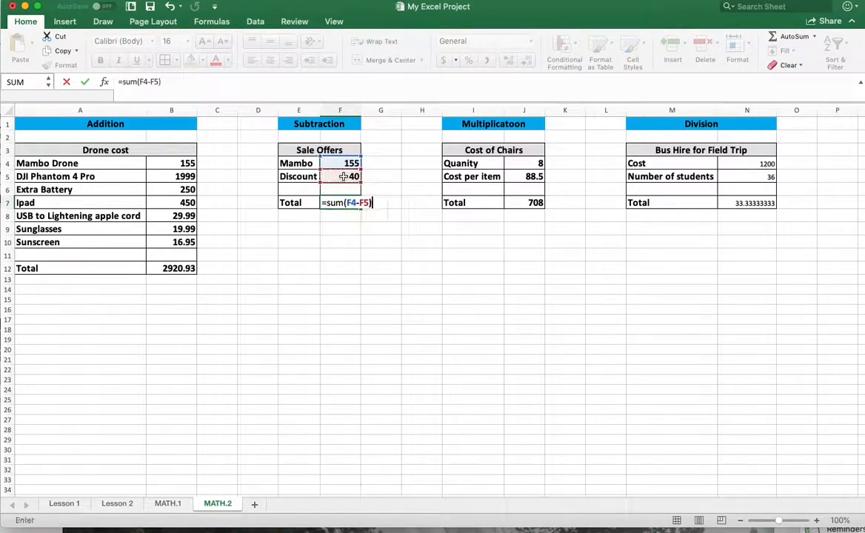
{"action": "key", "text": "Return"}
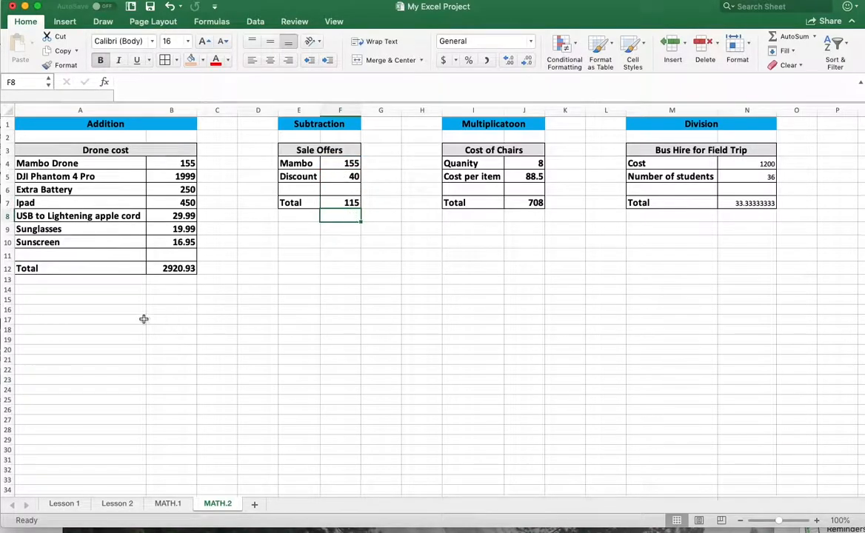
Rename the DJI Phantom 4 Pro item in A5 as DJI Phantom 3 and set its cost in B5 to 798.
{"action": "left_click", "coordinate": [192, 177]}
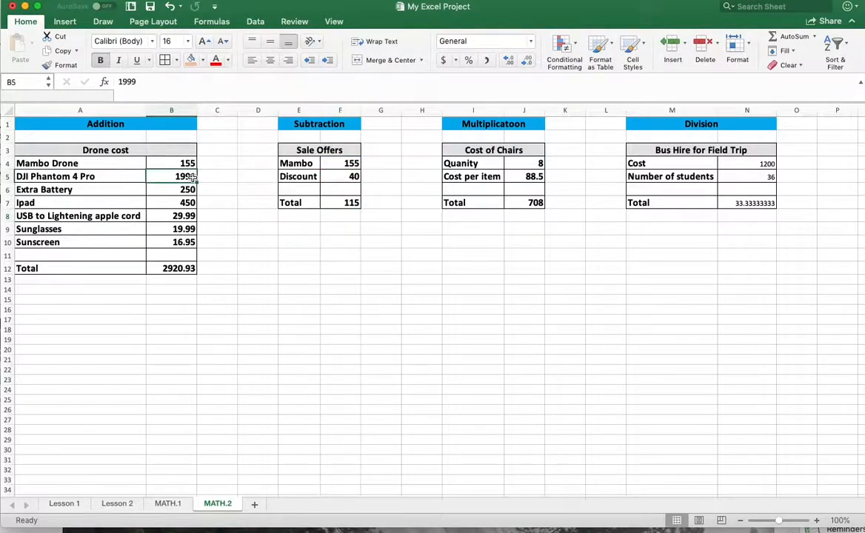
{"action": "double_click", "coordinate": [78, 177]}
{"action": "key", "text": "BackSpace"}
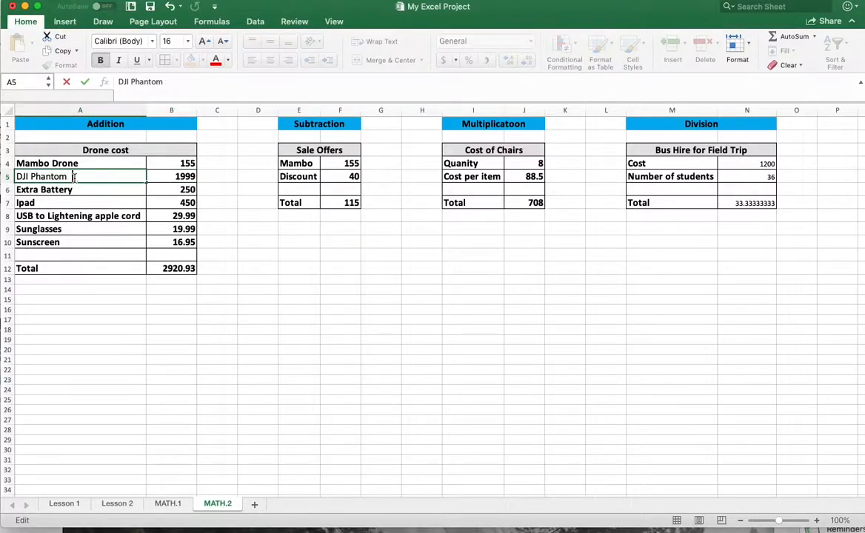
{"action": "type", "text": "3"}
{"action": "left_click", "coordinate": [191, 177]}
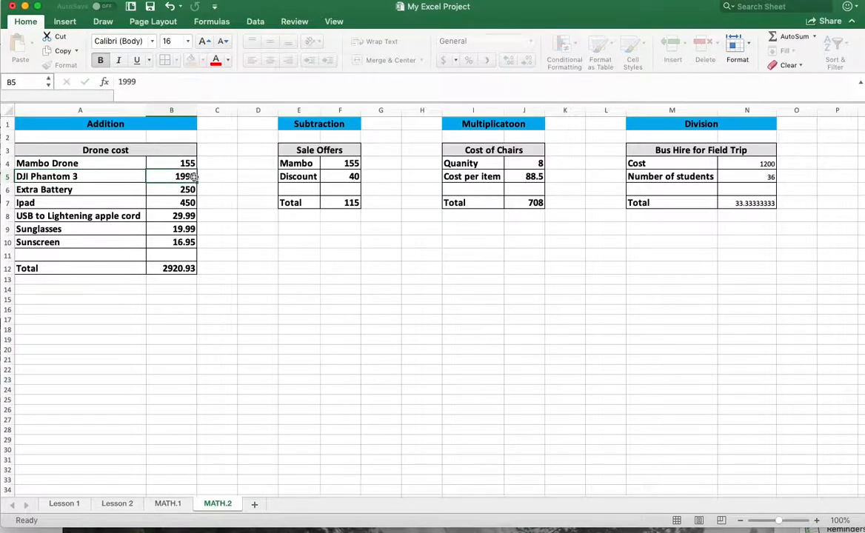
{"action": "type", "text": "798"}
{"action": "key", "text": "Return"}
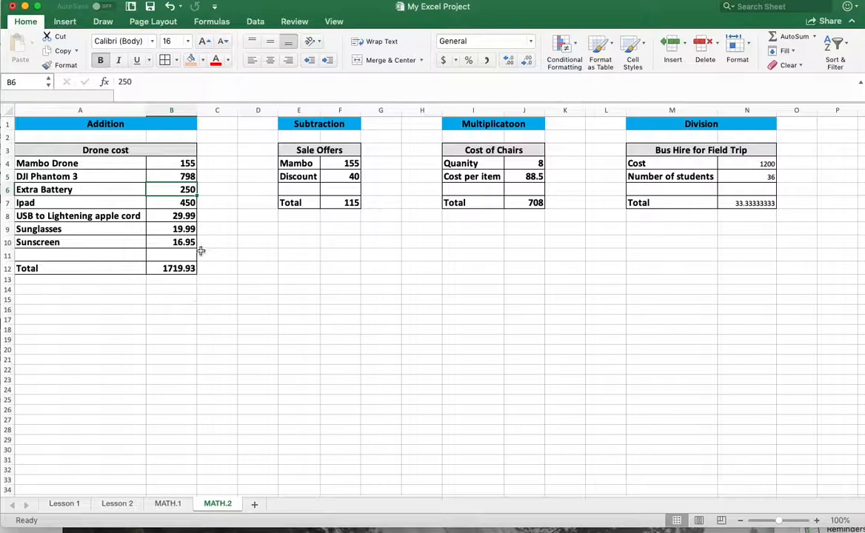
Apply the dollar Accounting format to the Drone cost amounts and Total in B4:B12.
{"action": "left_click", "coordinate": [166, 273]}
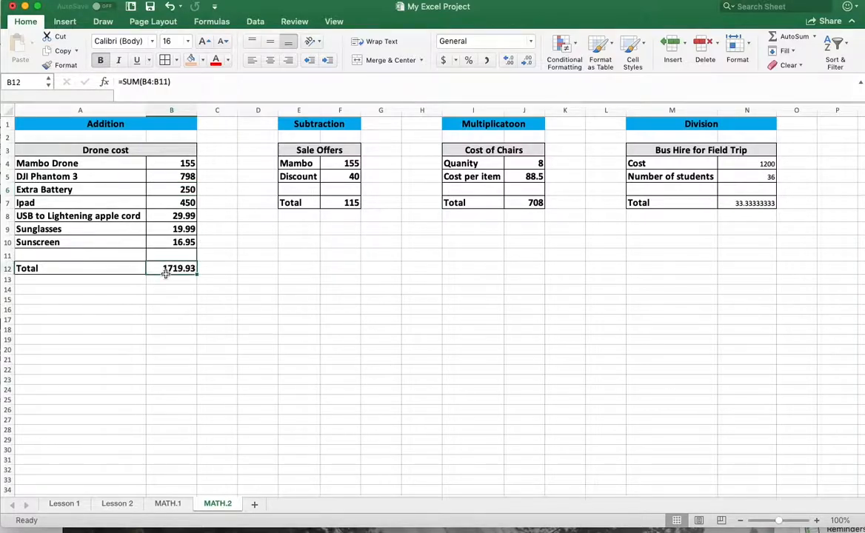
{"action": "left_click_drag", "start_coordinate": [166, 163], "coordinate": [157, 263]}
{"action": "left_click", "coordinate": [443, 61]}
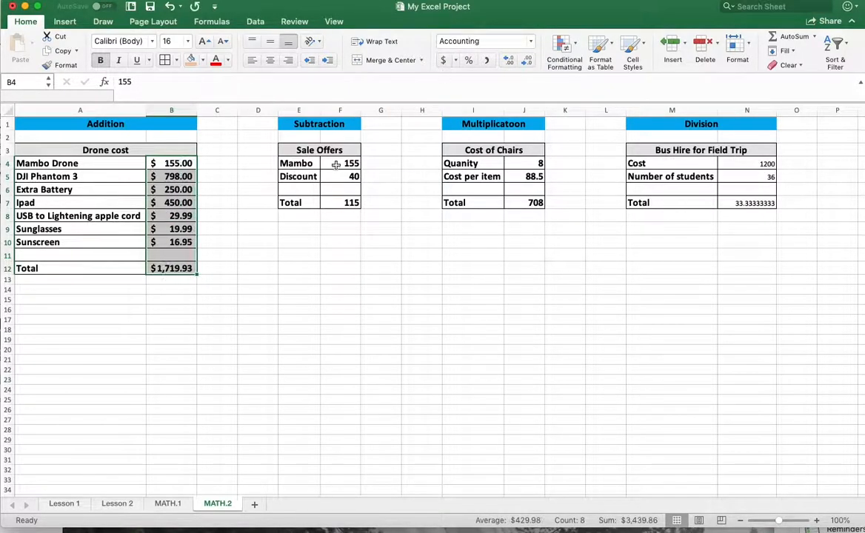
Apply the dollar Accounting format to the Sale Offers values and Total in F4:F7.
{"action": "left_click", "coordinate": [341, 164]}
{"action": "left_click", "coordinate": [344, 205]}
{"action": "left_click_drag", "start_coordinate": [343, 204], "coordinate": [333, 162]}
{"action": "left_click", "coordinate": [443, 61]}
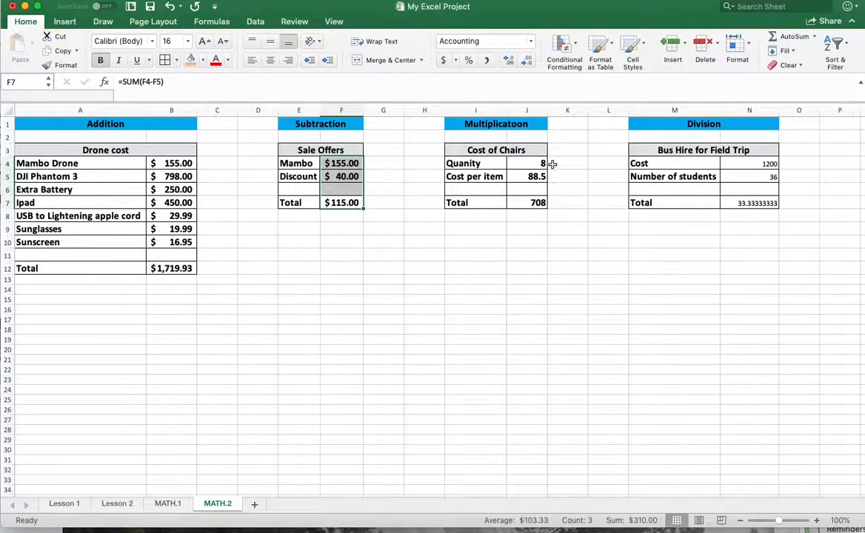
Apply the dollar Accounting format to the Cost of Chairs values and Total in J4:J7.
{"action": "left_click", "coordinate": [543, 163]}
{"action": "left_click_drag", "start_coordinate": [508, 164], "coordinate": [529, 197]}
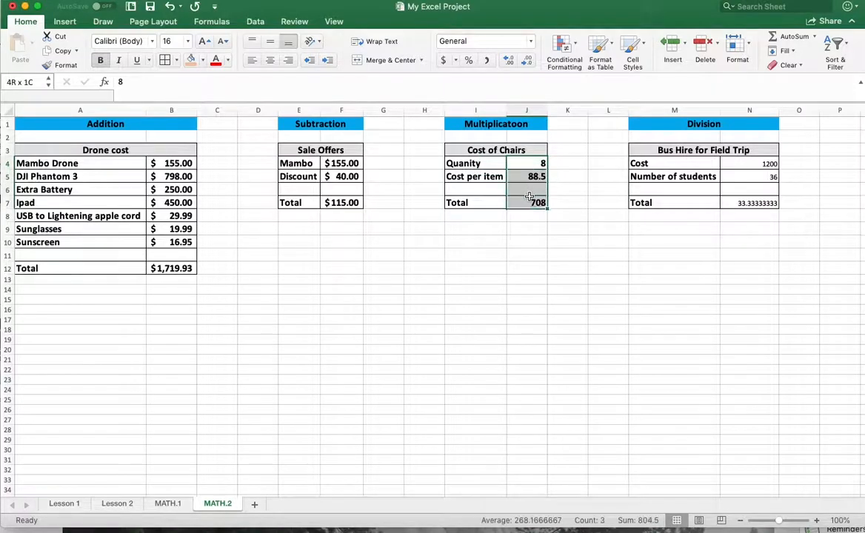
{"action": "left_click", "coordinate": [443, 61]}
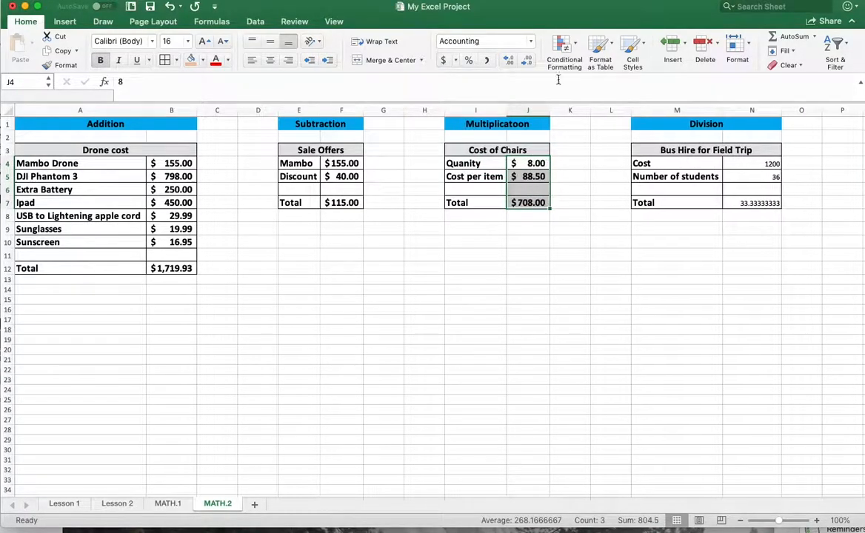
Apply the dollar Accounting format to the Bus Hire for Field Trip values and Total in N4:N7.
{"action": "left_click", "coordinate": [759, 164]}
{"action": "left_click", "coordinate": [764, 204]}
{"action": "double_click", "coordinate": [763, 206]}
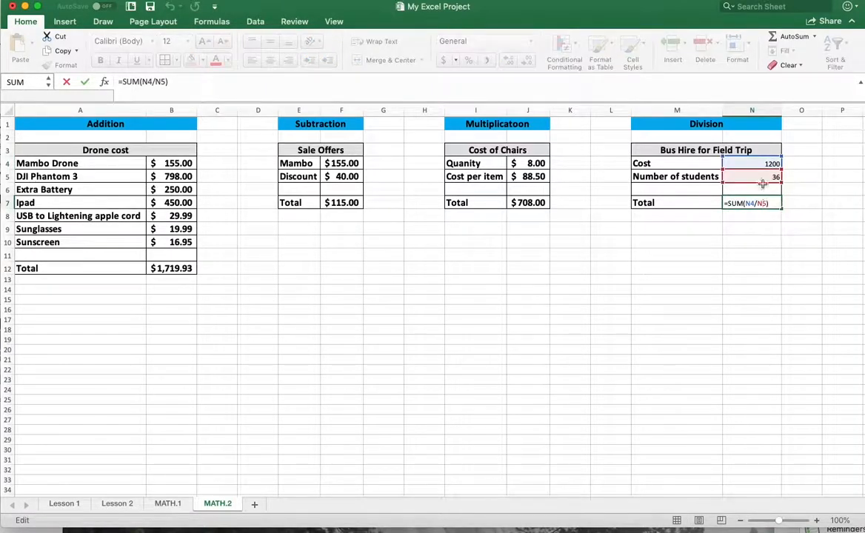
{"action": "left_click", "coordinate": [748, 163]}
{"action": "left_click_drag", "start_coordinate": [755, 202], "coordinate": [756, 163]}
{"action": "left_click", "coordinate": [445, 60]}
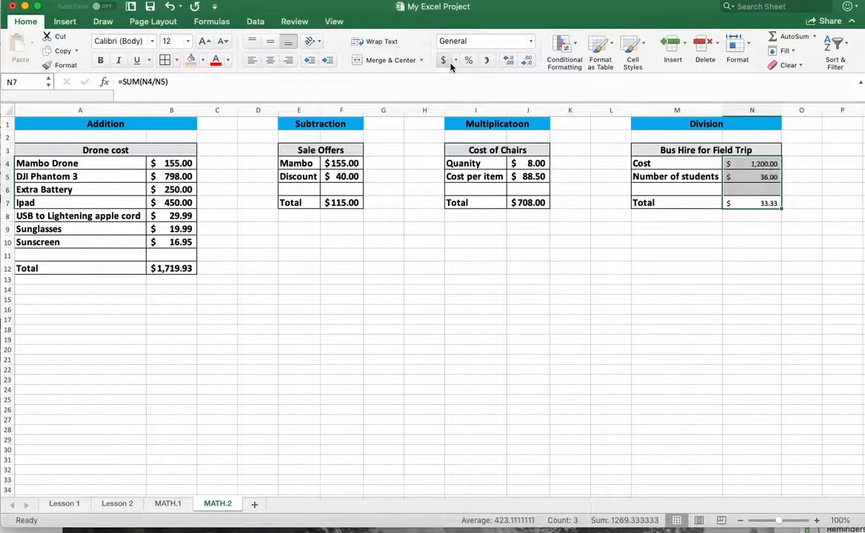
{"action": "left_click", "coordinate": [588, 356]}
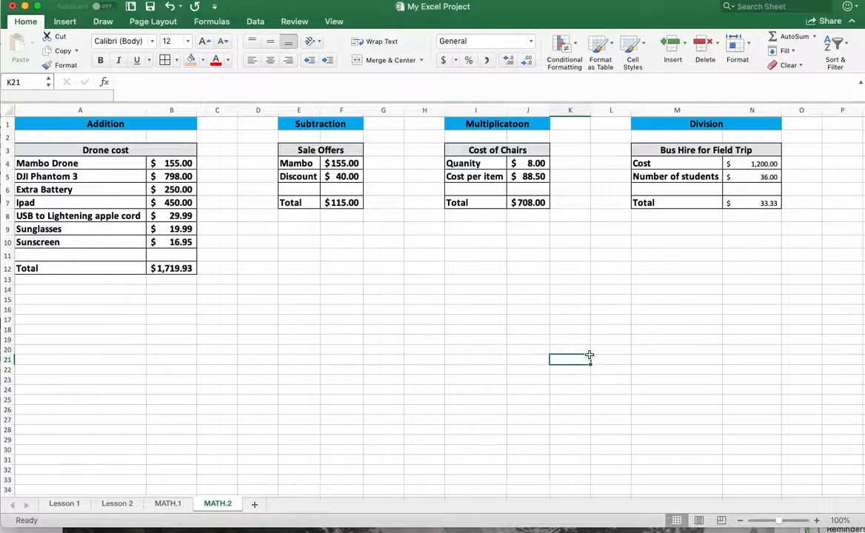
Review the Bus Hire table and the formulas in the four Total cells B12, F7, J7 and N7.
{"action": "left_click_drag", "start_coordinate": [766, 205], "coordinate": [645, 164]}
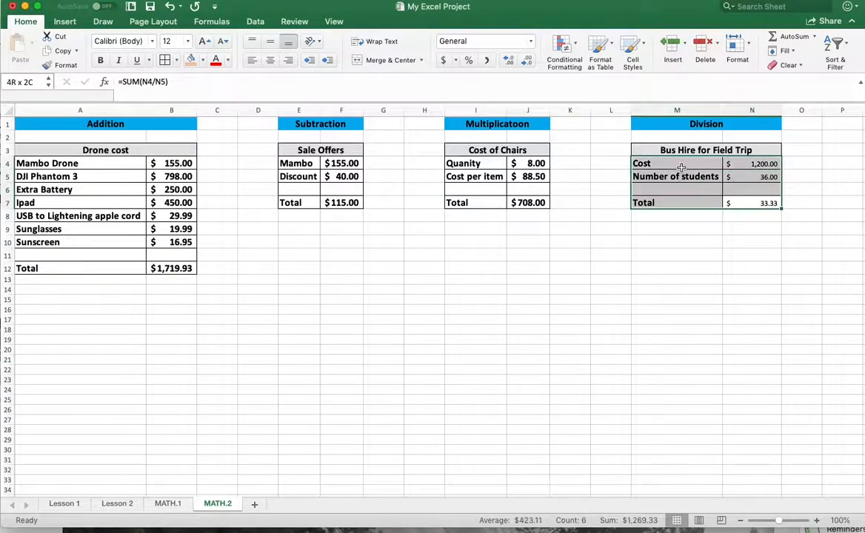
{"action": "left_click", "coordinate": [181, 268]}
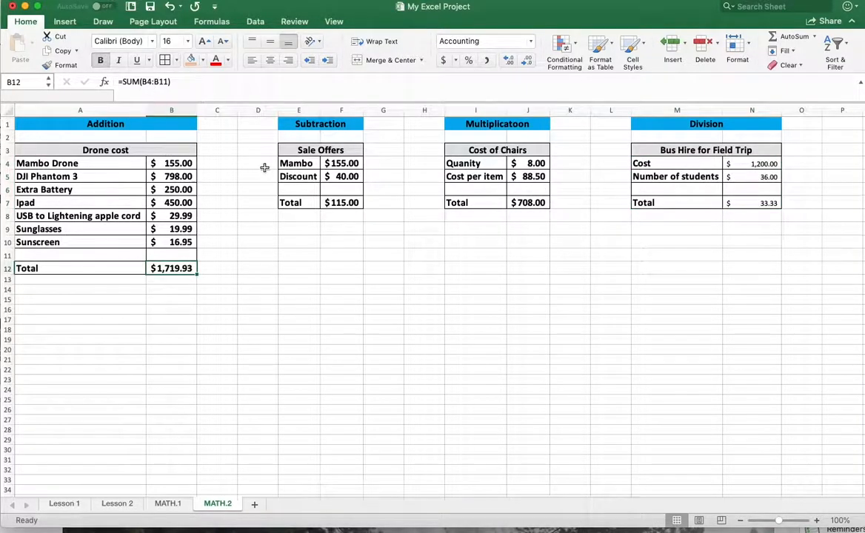
{"action": "left_click", "coordinate": [356, 203]}
{"action": "left_click", "coordinate": [547, 206]}
{"action": "left_click", "coordinate": [748, 205]}
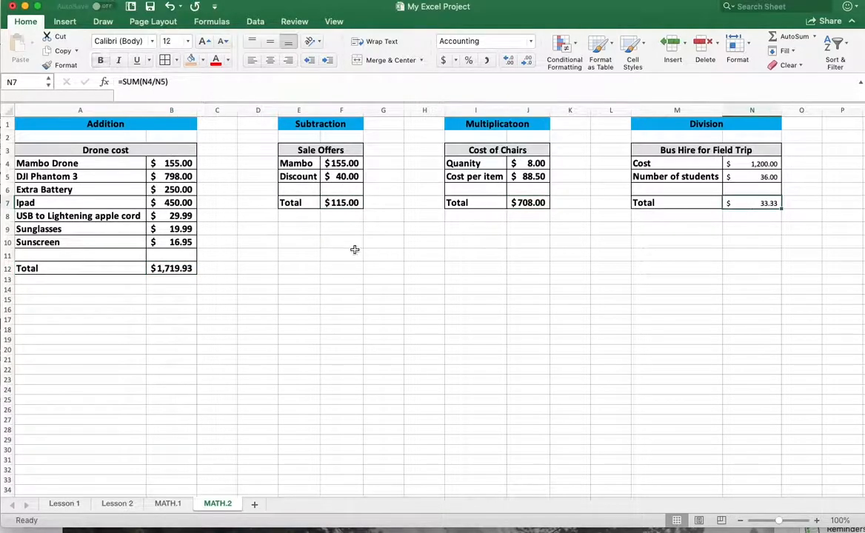